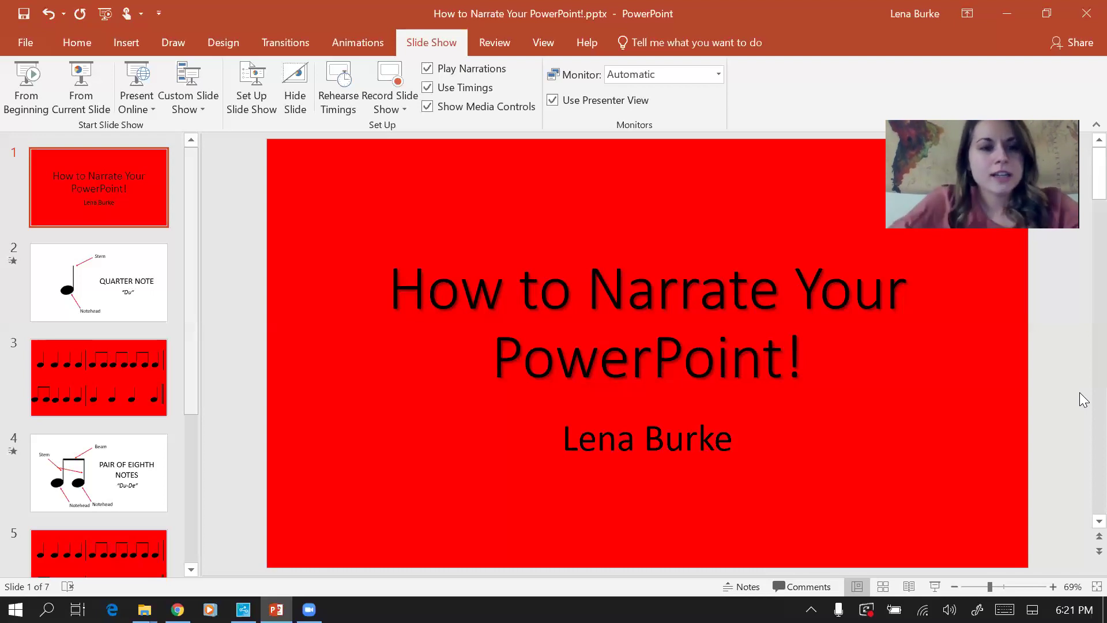
# Open the slide show recorder starting from the current title slide.
pyautogui.click(87, 45)
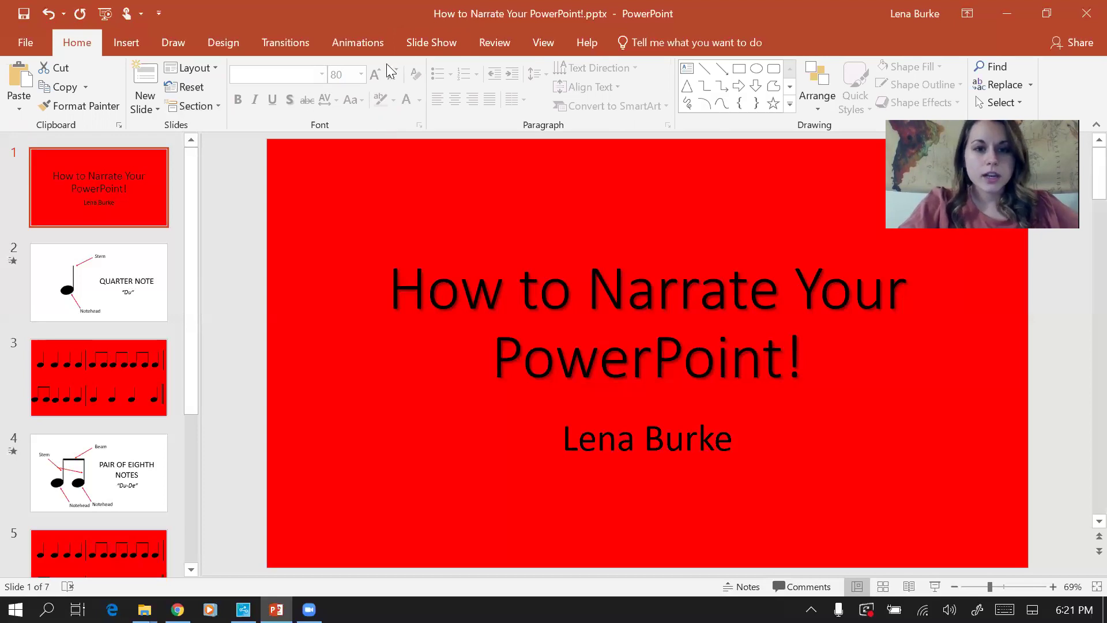
pyautogui.click(434, 52)
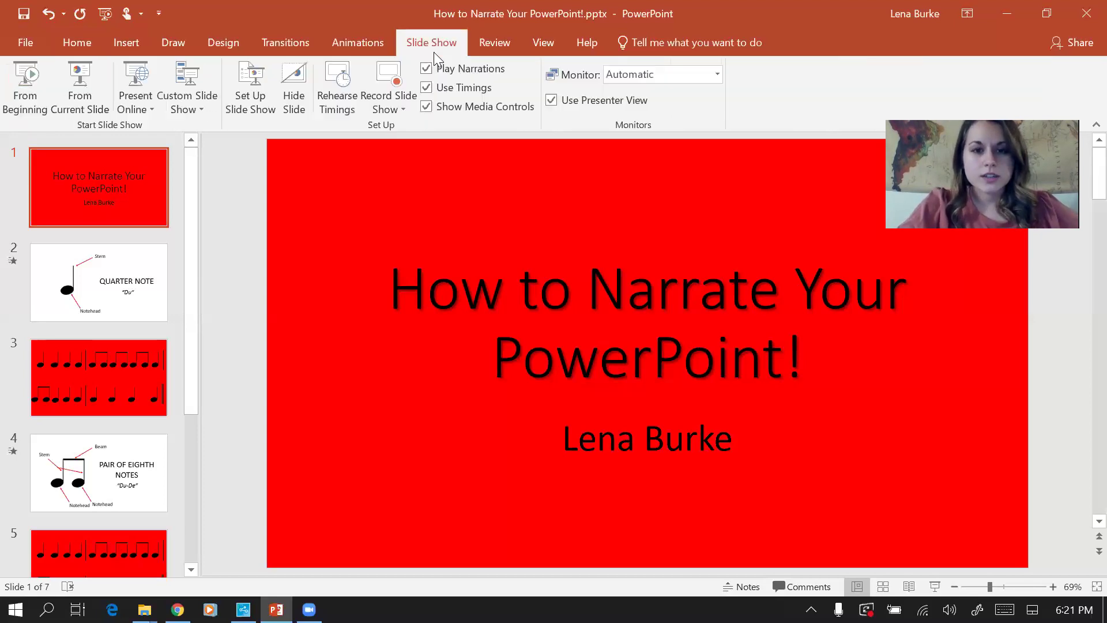
pyautogui.click(406, 110)
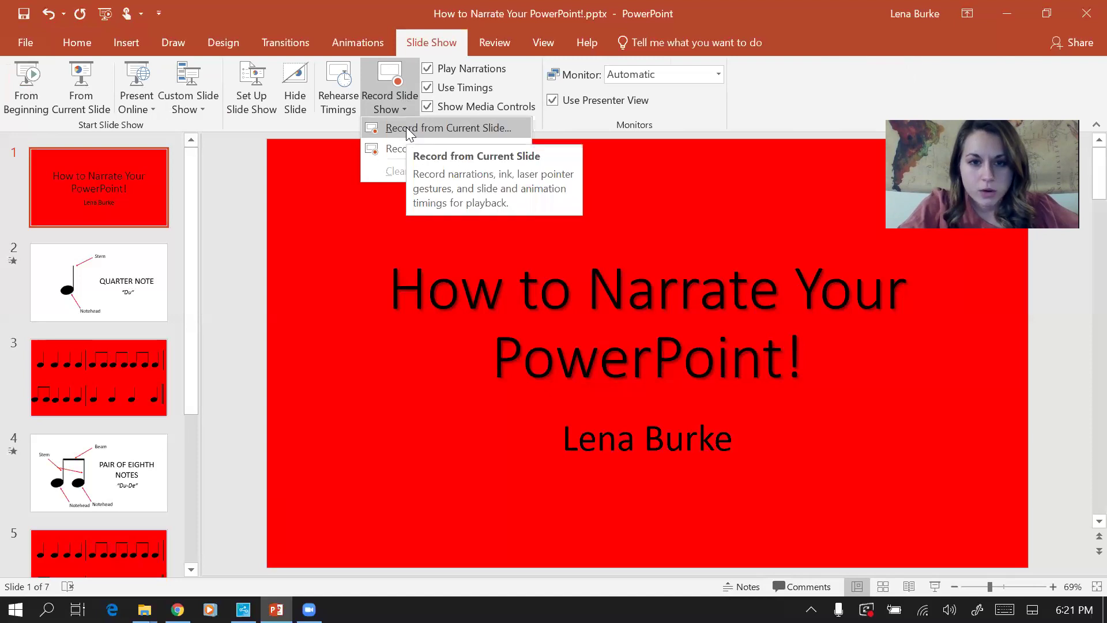
pyautogui.click(407, 128)
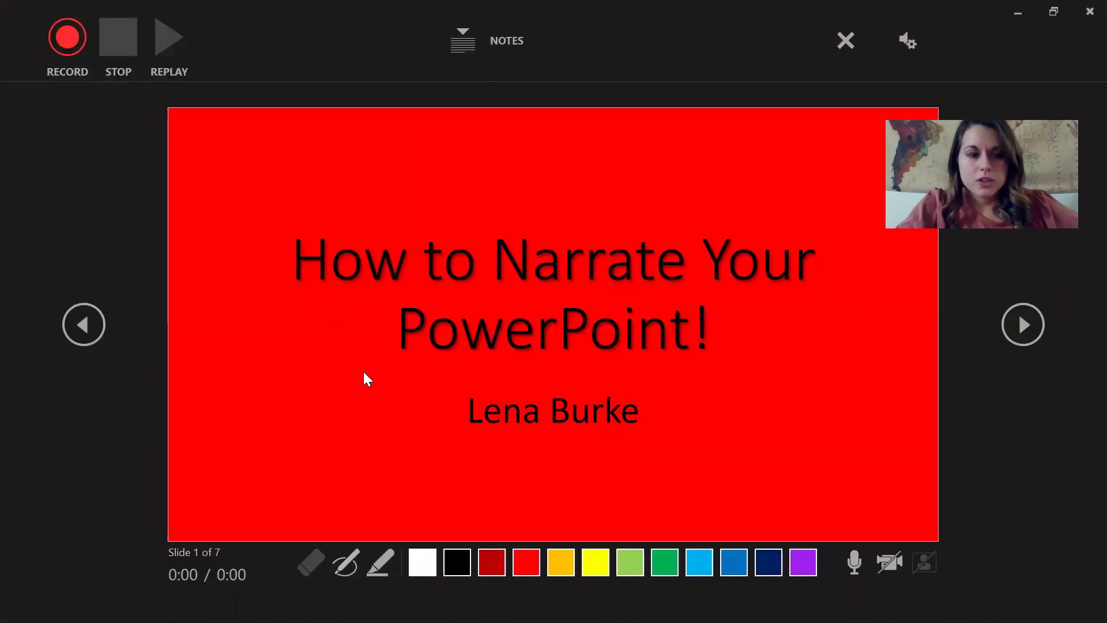
# Record narration and timings for slides 1 through 5, advancing slide by slide, and stop the recording on slide 5.
pyautogui.click(75, 56)
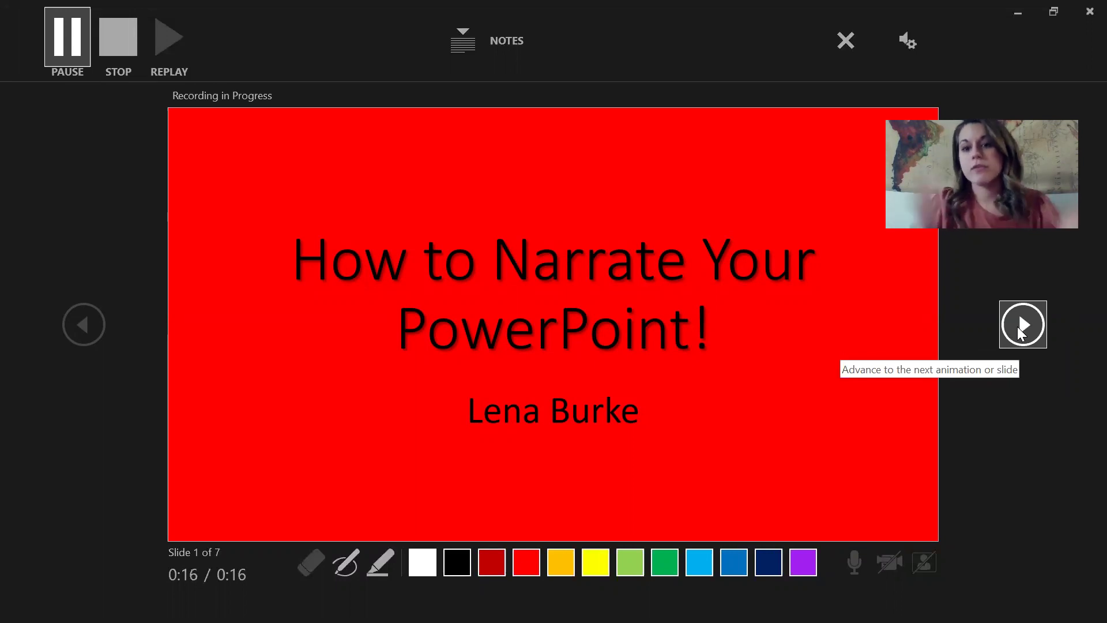
pyautogui.click(1018, 328)
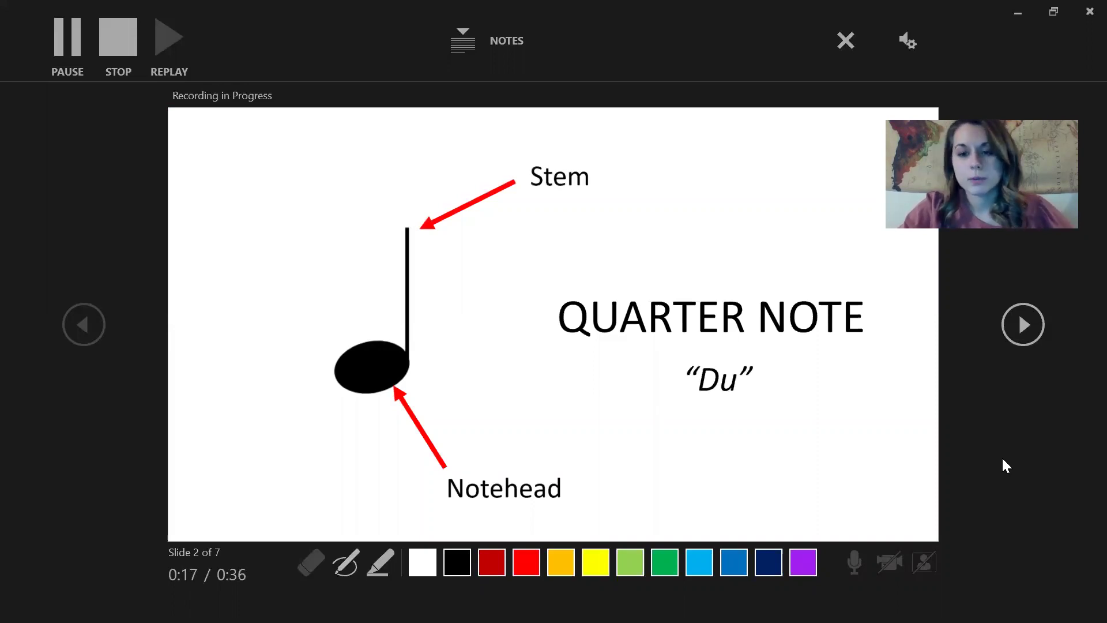
pyautogui.press('Right')
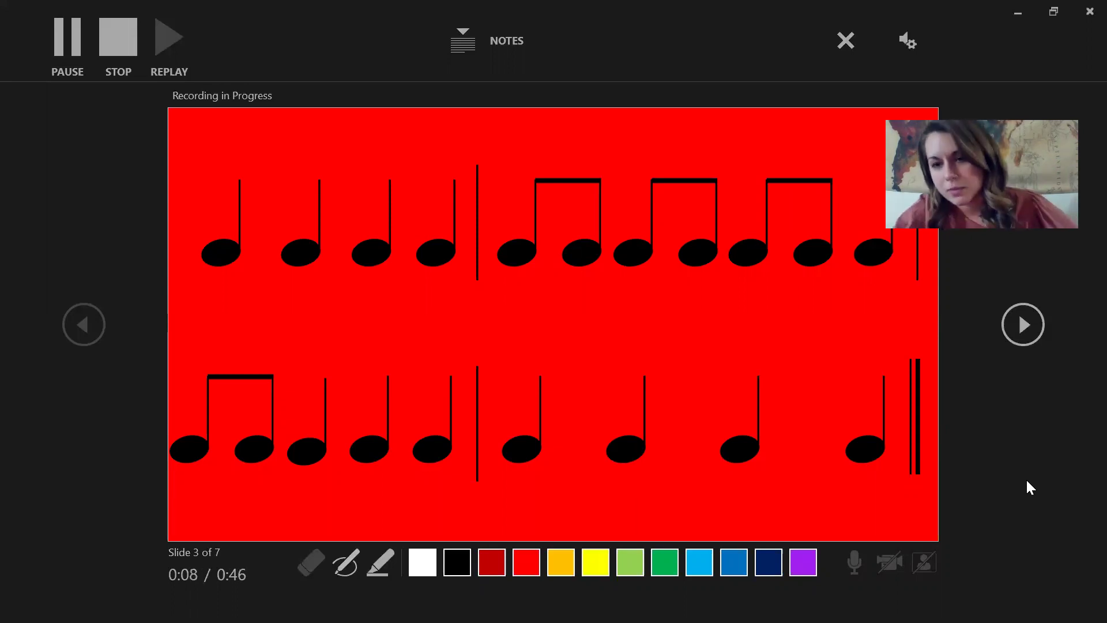
pyautogui.click(1023, 341)
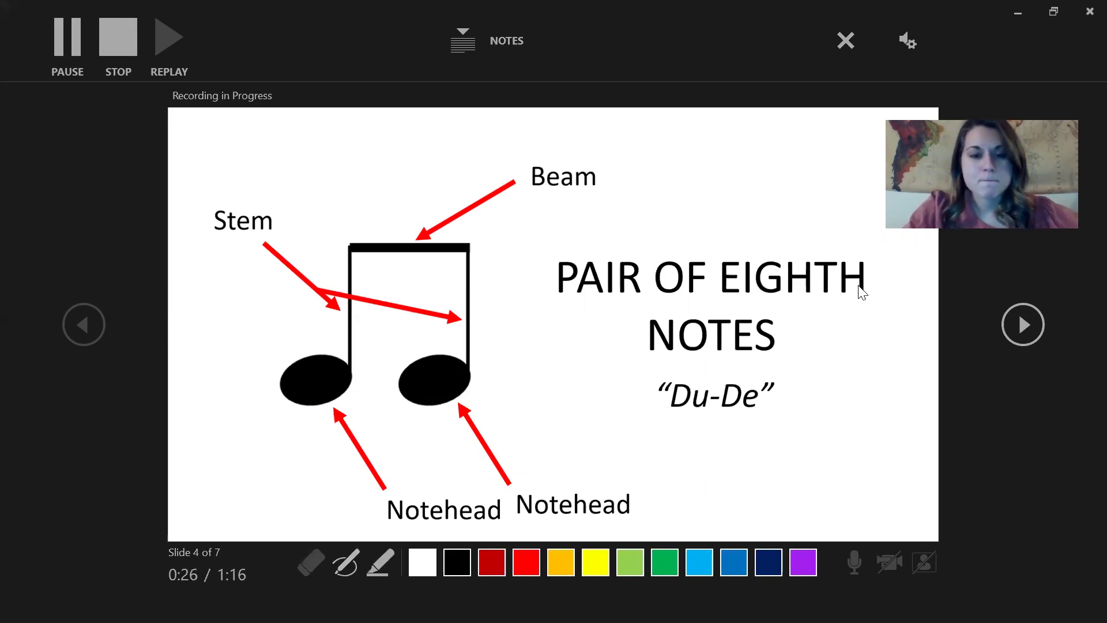
pyautogui.press('Right')
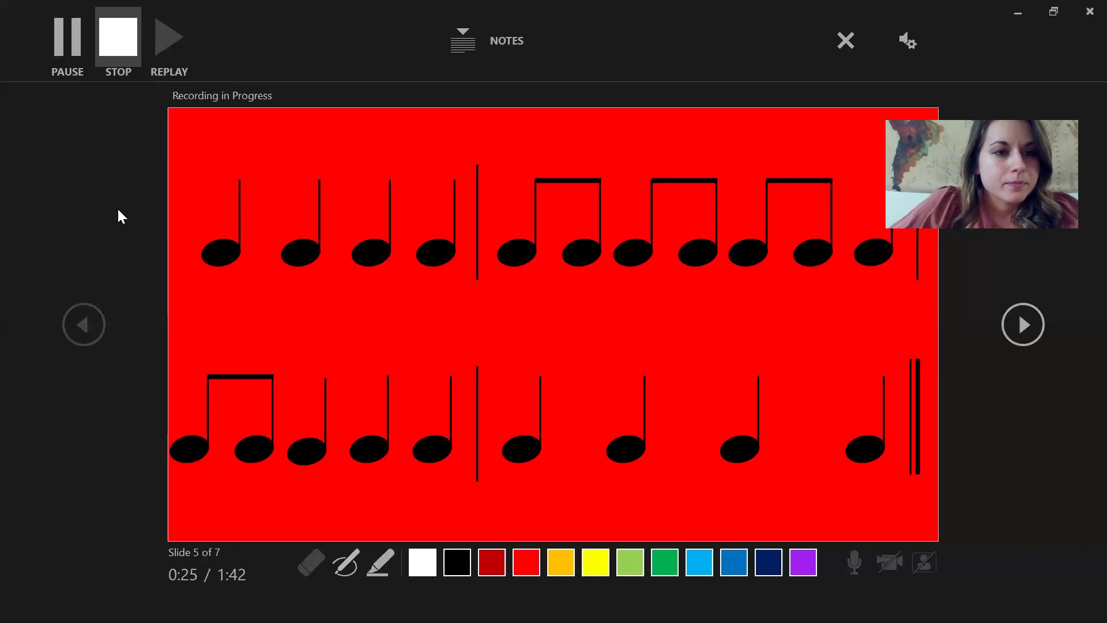
pyautogui.click(119, 73)
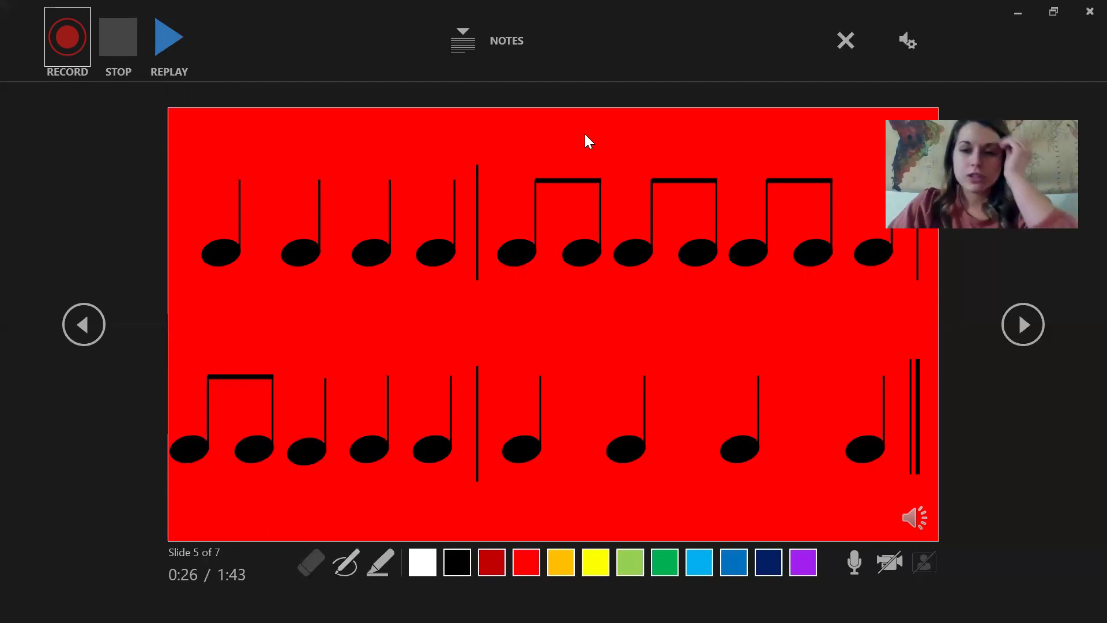
# Clear the recording on slide 5 only, record a new narration for that slide, and close the recorder.
pyautogui.click(846, 40)
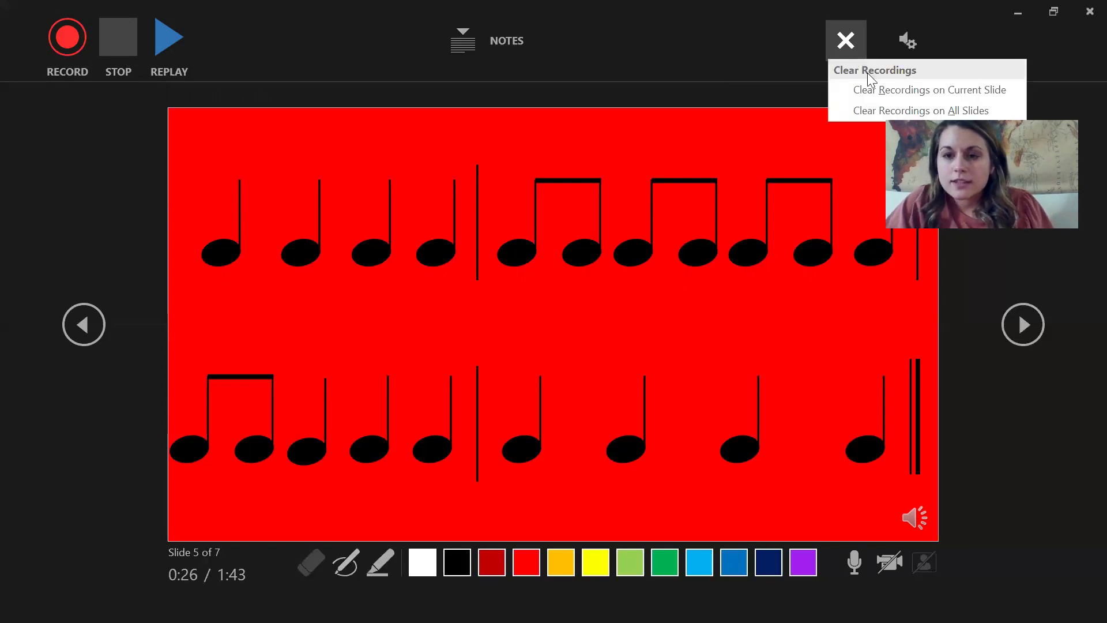
pyautogui.click(898, 93)
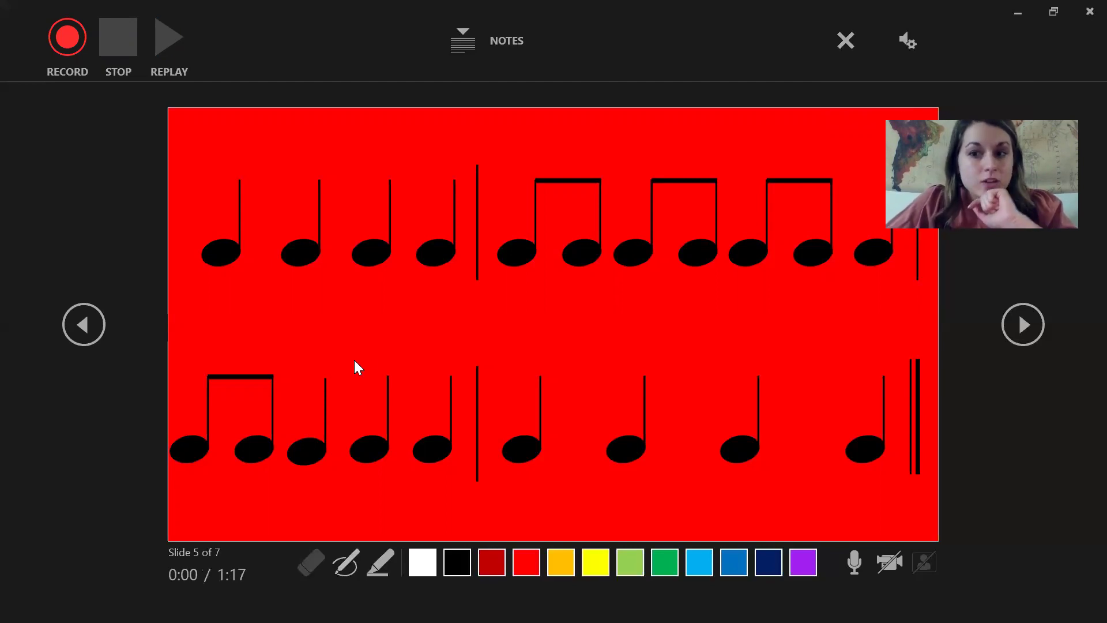
pyautogui.click(71, 38)
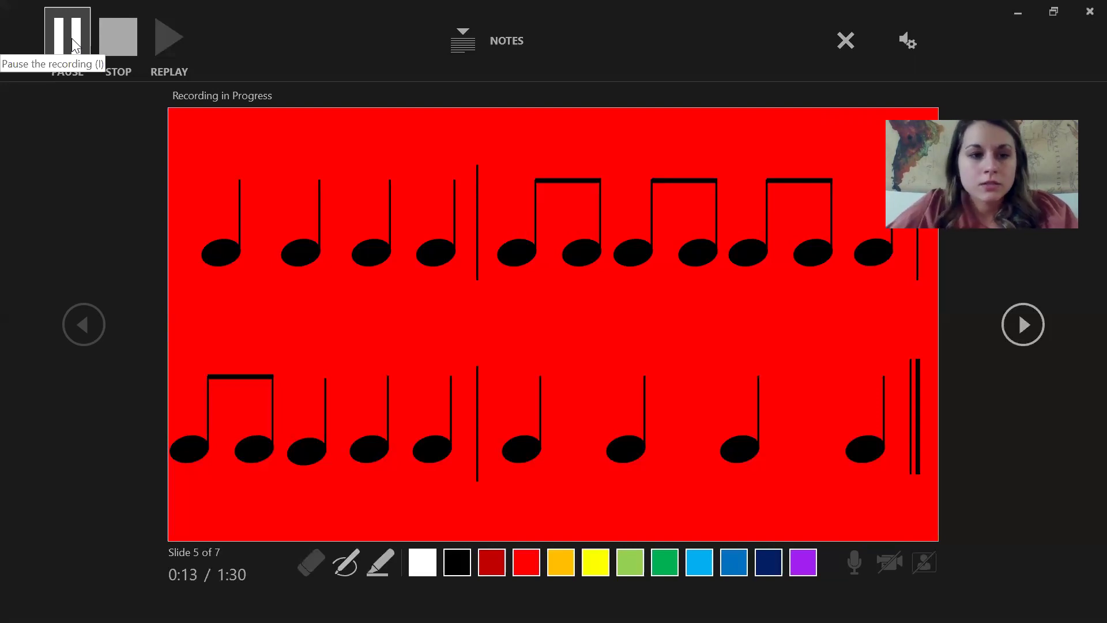
pyautogui.click(123, 47)
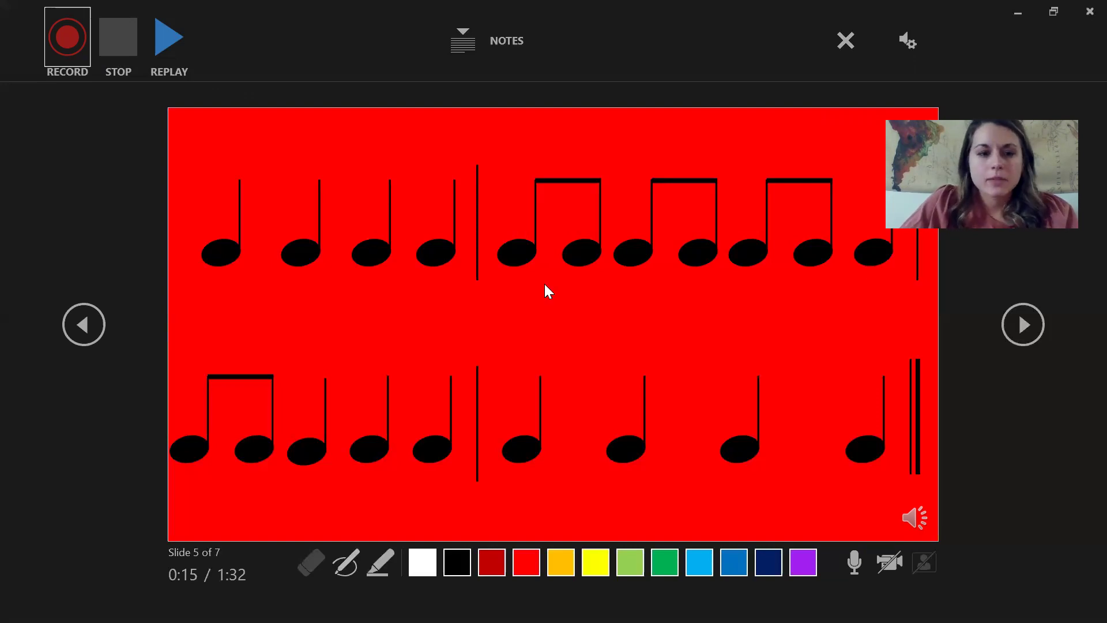
pyautogui.click(1083, 13)
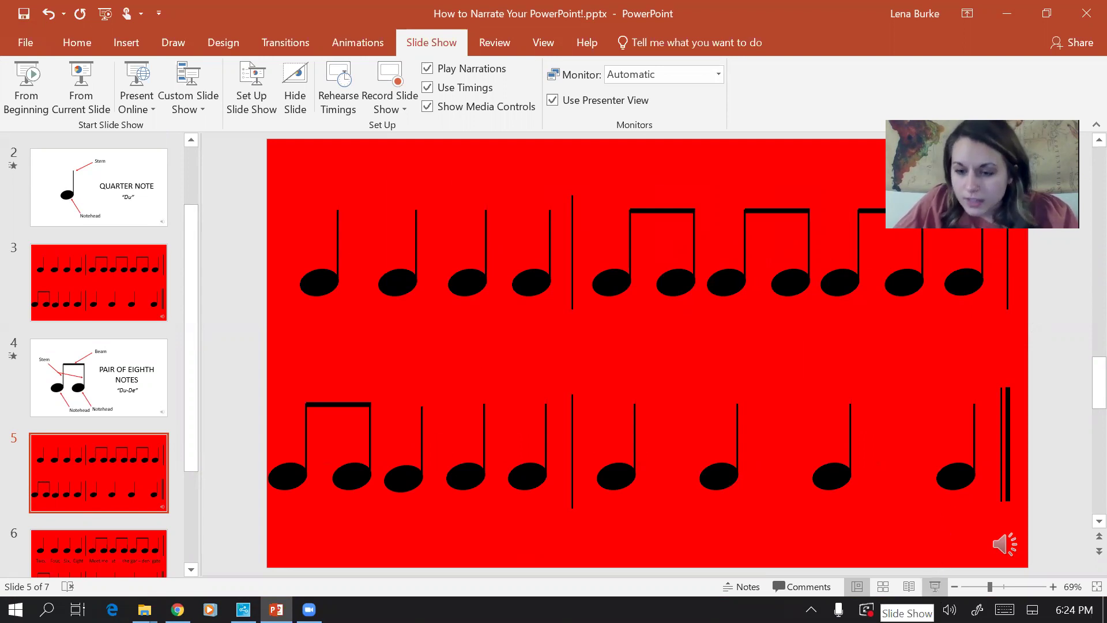
# Preview the narrated slide show from slide 5 and again from slide 1, exiting each playback.
pyautogui.click(939, 591)
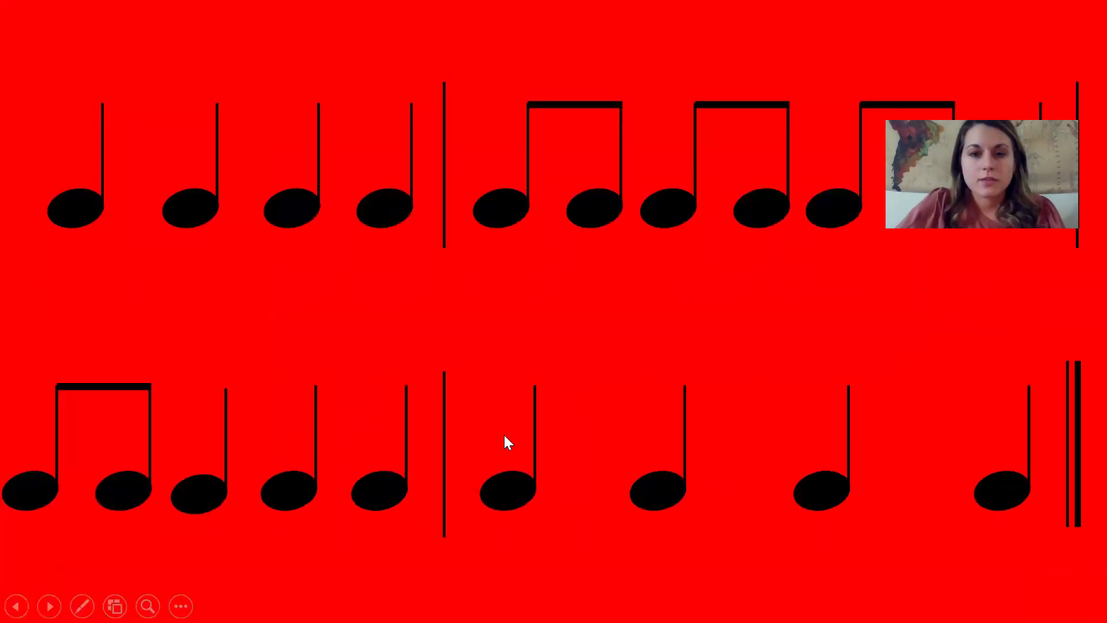
pyautogui.press('Escape')
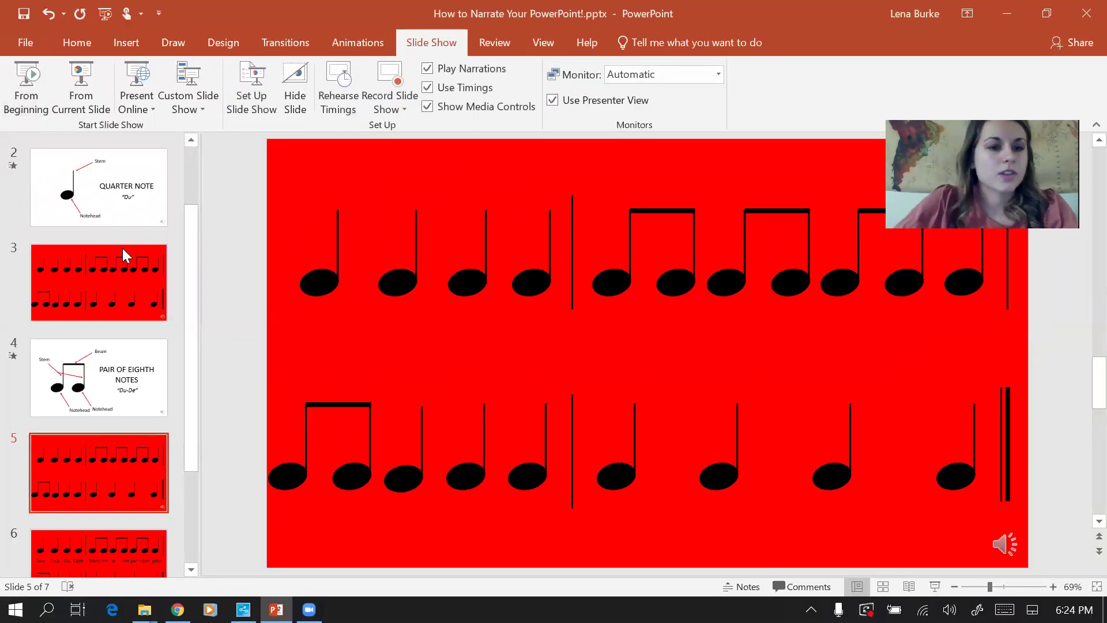
pyautogui.scroll(-3, 121, 225)
pyautogui.scroll(5, 119, 221)
pyautogui.click(119, 221)
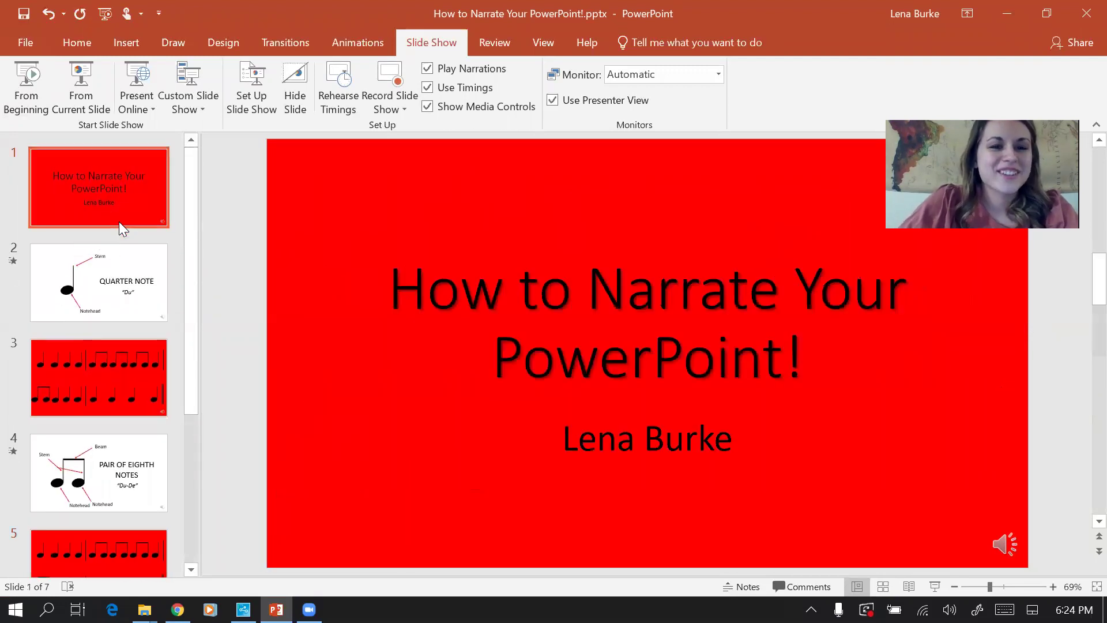
pyautogui.click(935, 588)
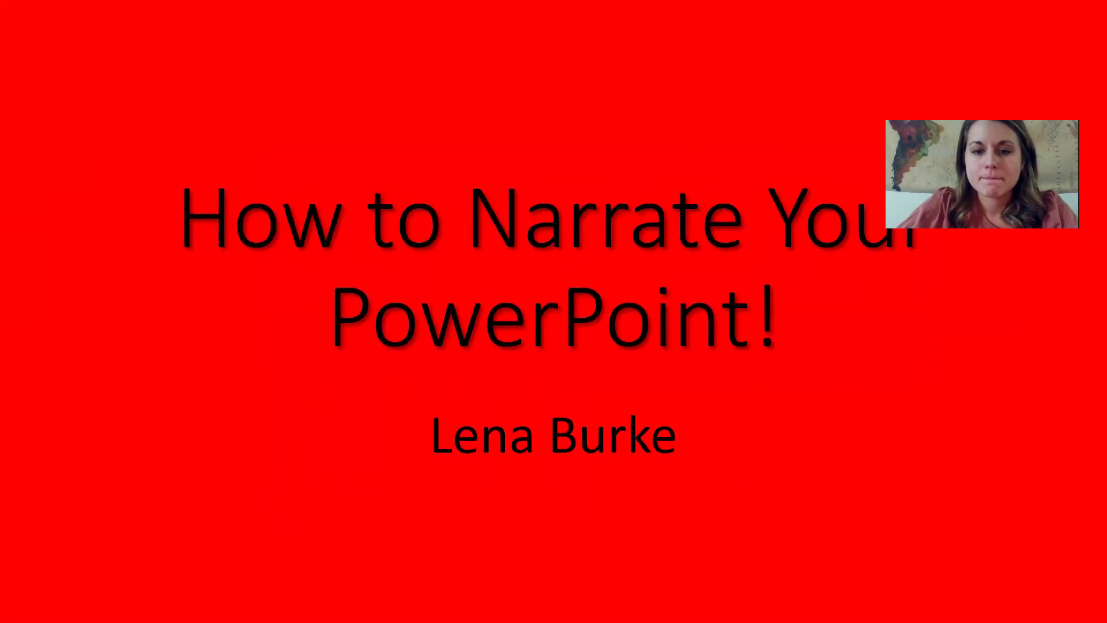
pyautogui.press('Escape')
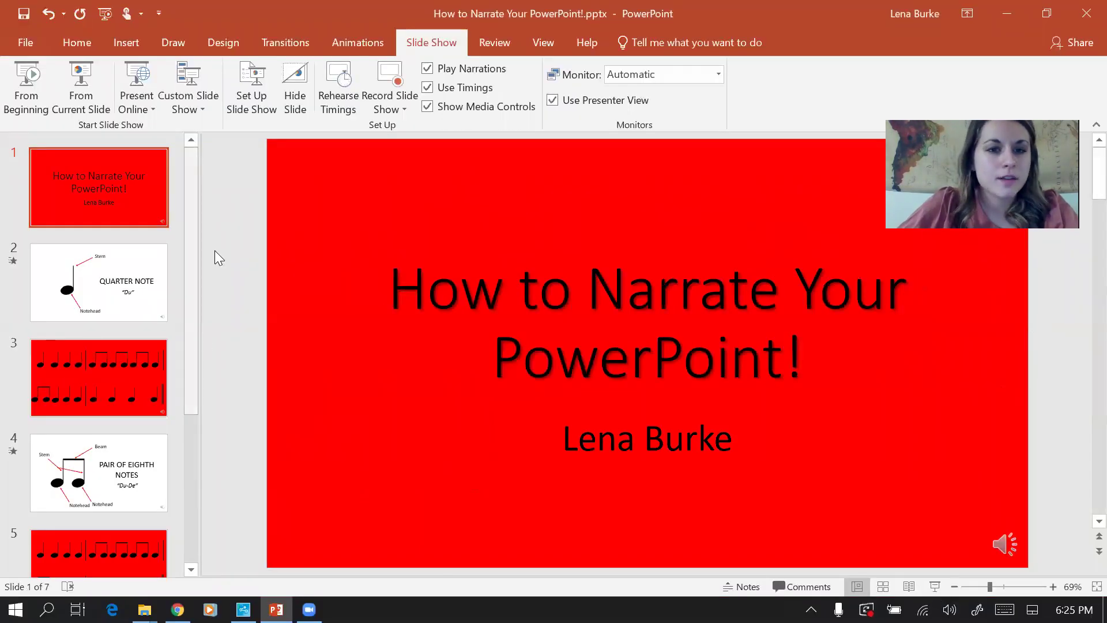
# Export the presentation as an MPEG-4 video named "How to Narrate Your PowerPoint! 2.mp4" in the Documents folder.
pyautogui.click(36, 47)
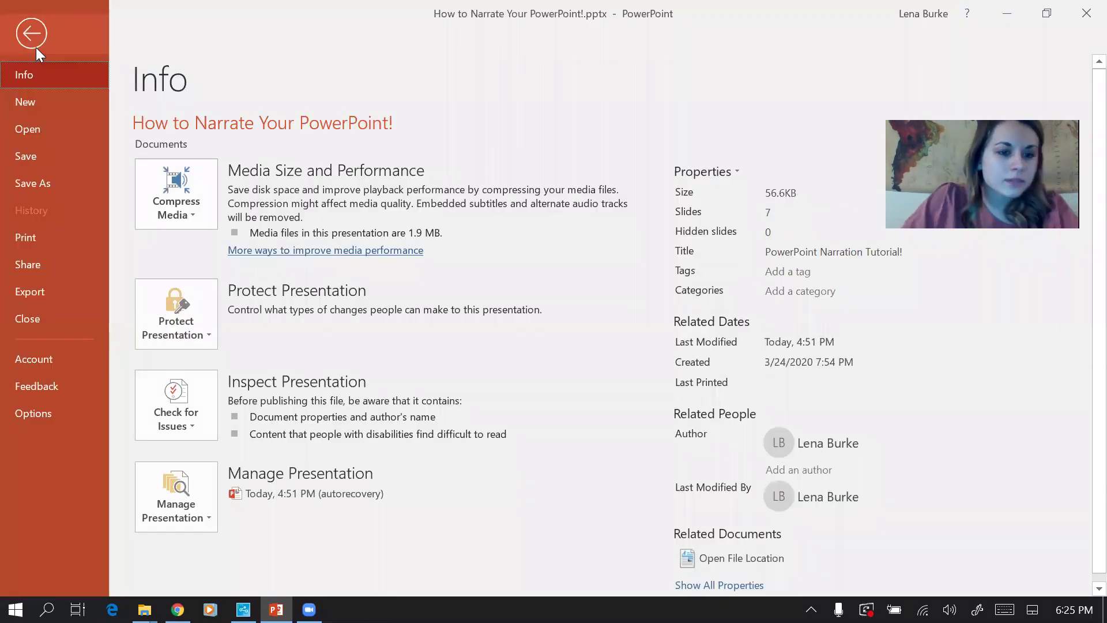
pyautogui.click(45, 291)
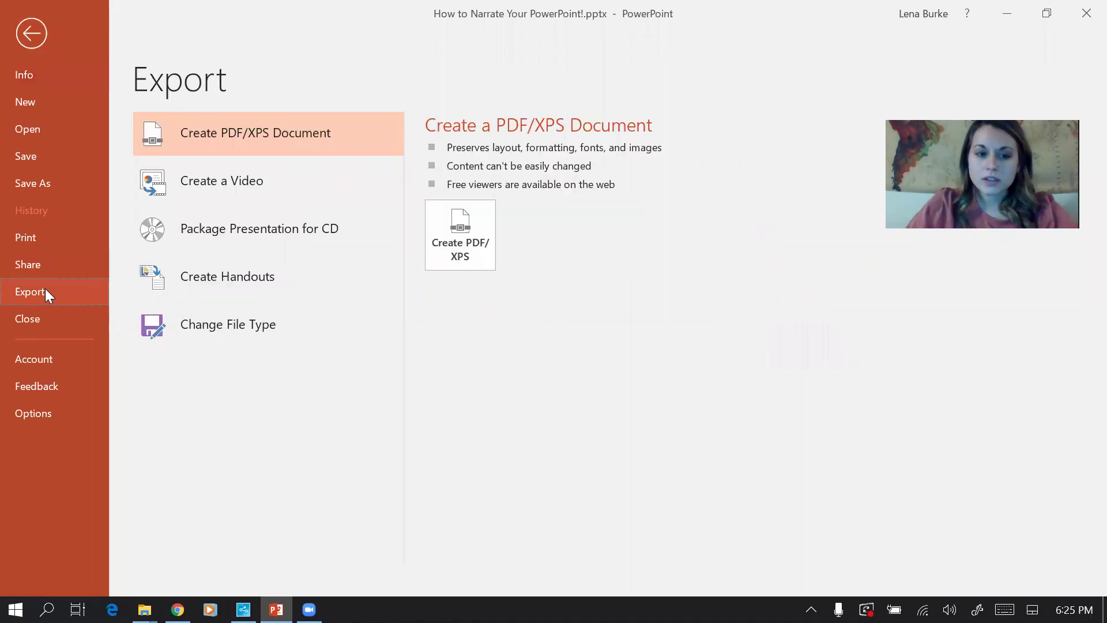
pyautogui.click(221, 181)
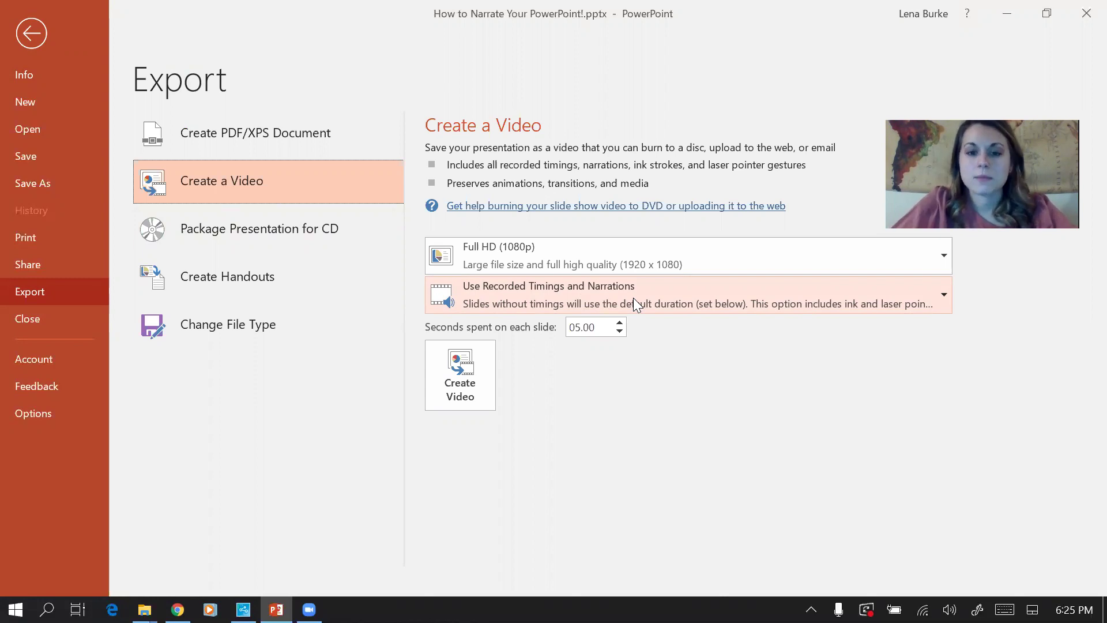
pyautogui.click(476, 398)
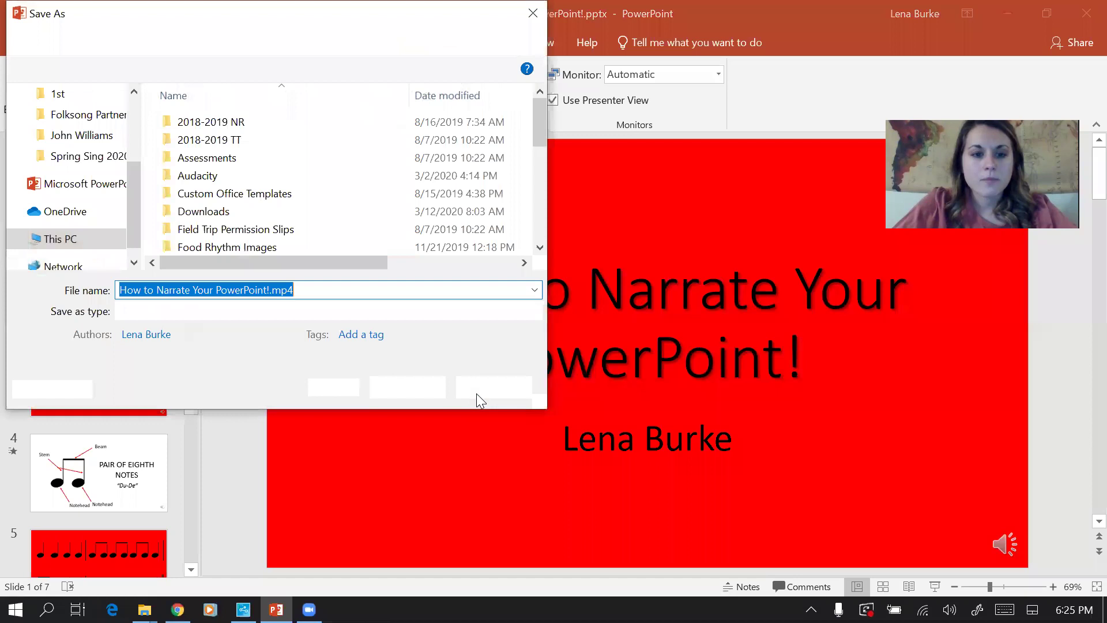
pyautogui.click(270, 289)
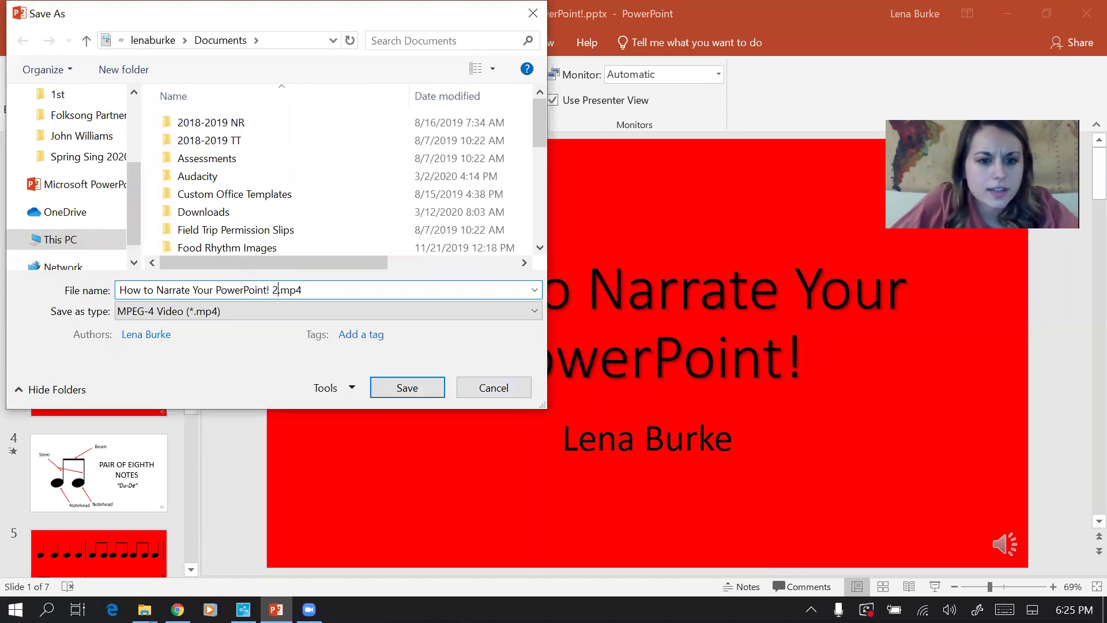
pyautogui.scroll(3, 75, 179)
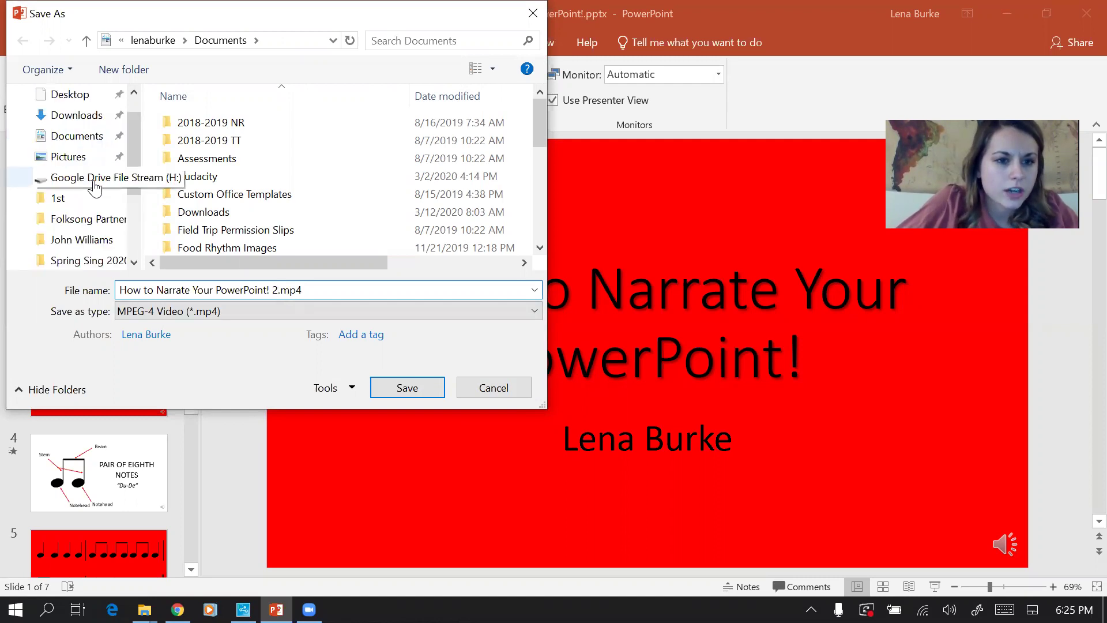
pyautogui.click(81, 172)
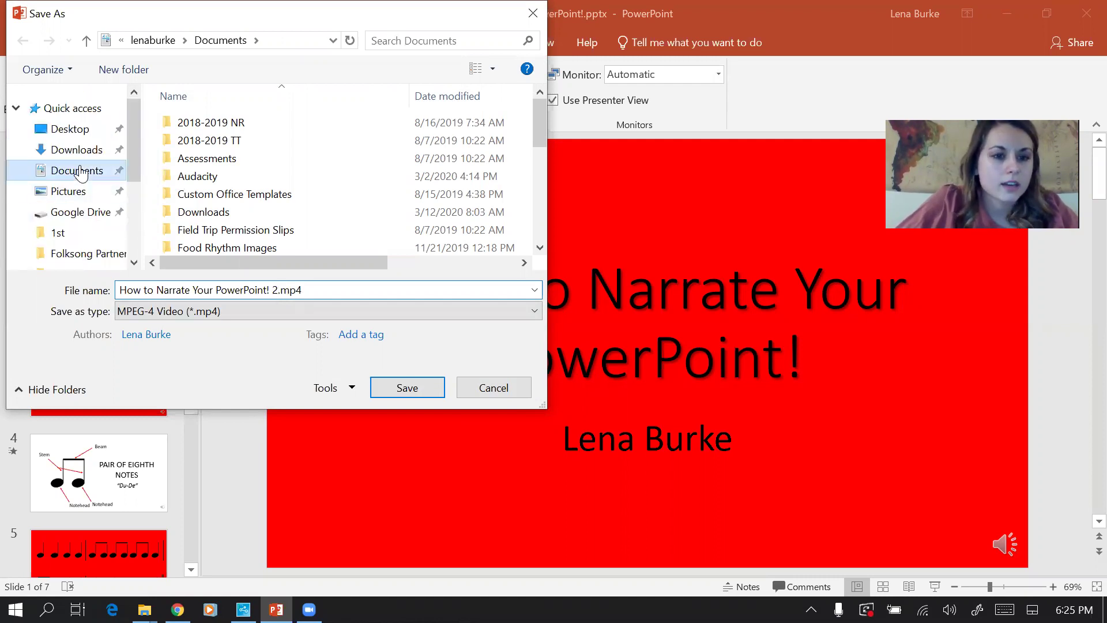
pyautogui.click(406, 394)
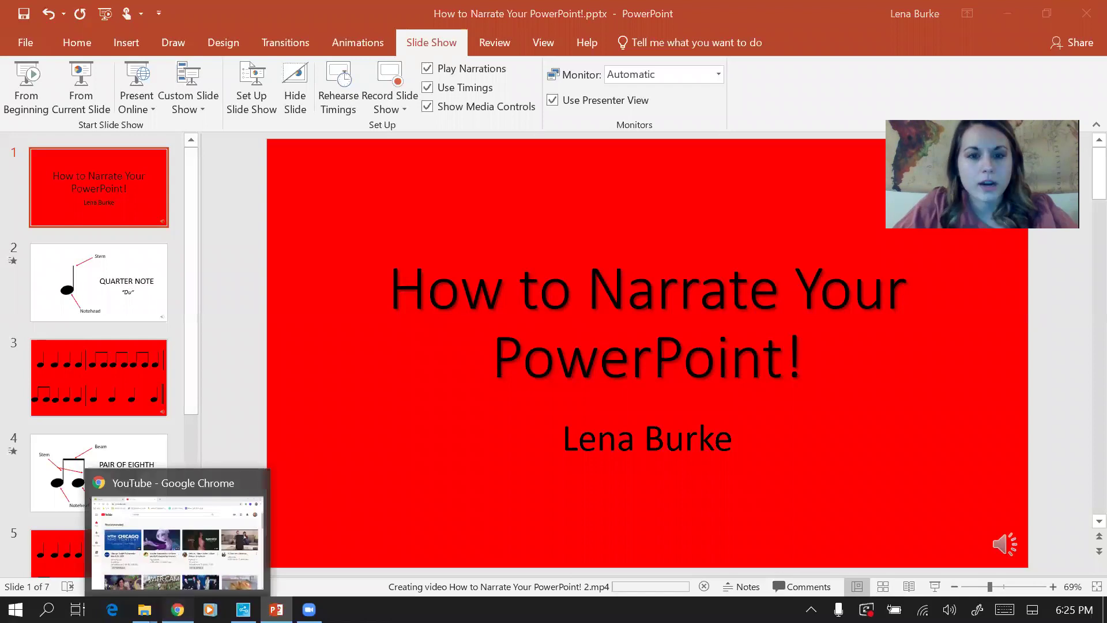
# Switch to YouTube in Chrome and start a new video upload.
pyautogui.click(178, 609)
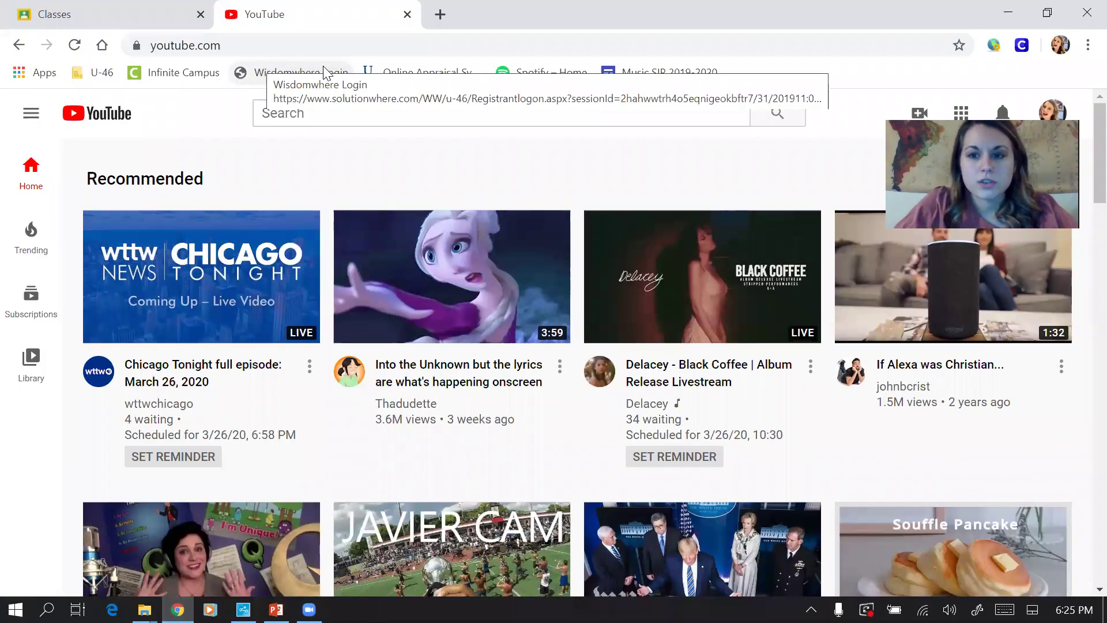
pyautogui.click(926, 120)
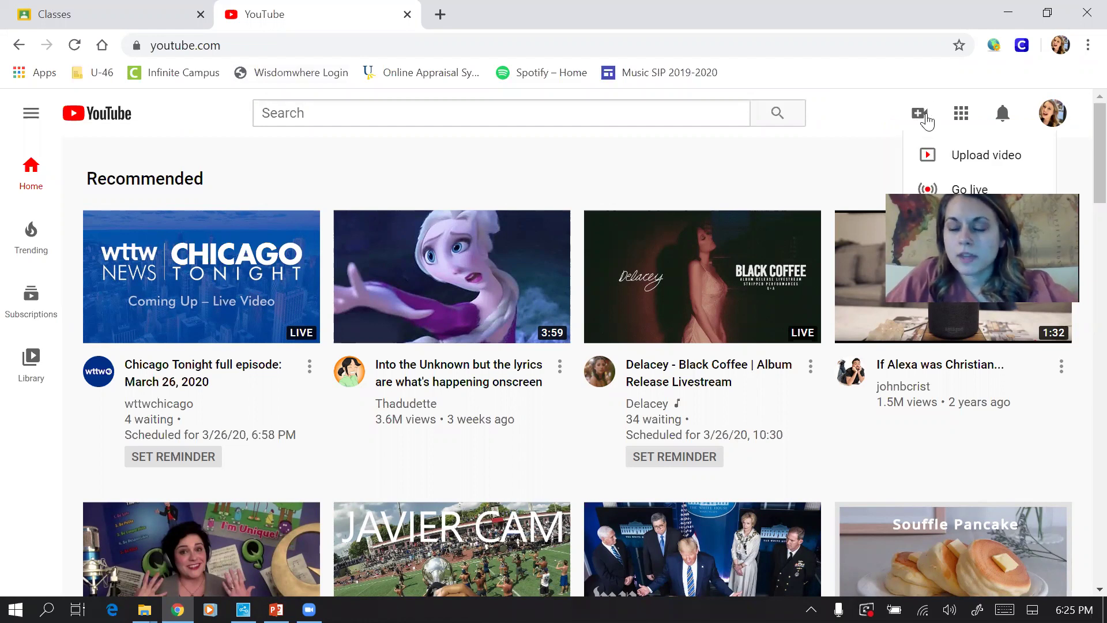
pyautogui.click(953, 163)
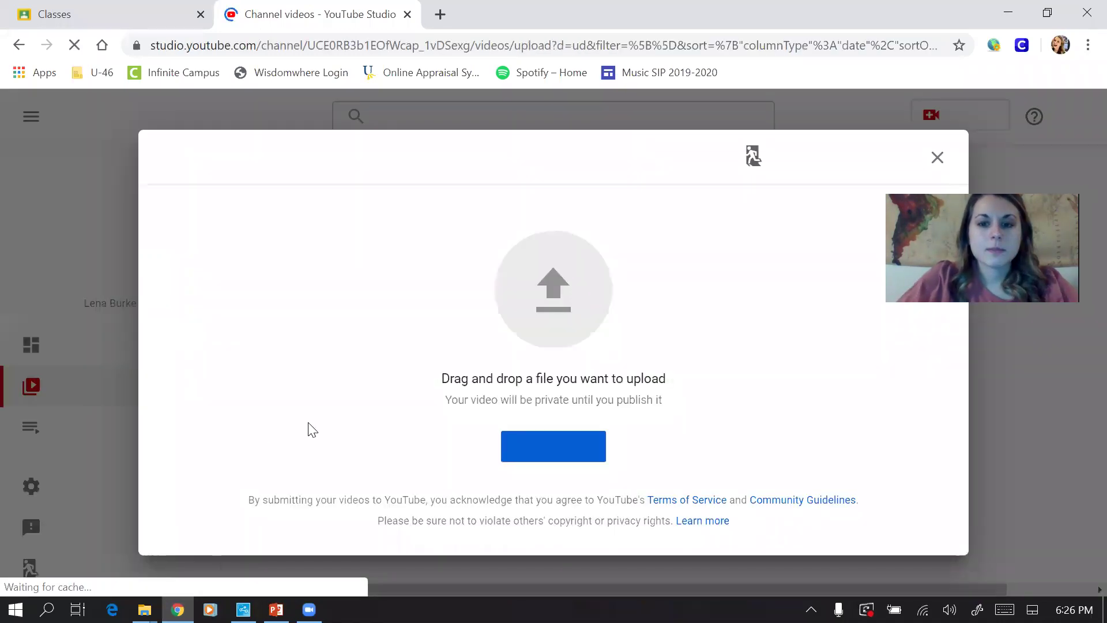
# Switch to File Explorer and add "How to Narrate Your PowerPoint! 2.mp4" from the Documents folder to the YouTube upload.
pyautogui.click(144, 609)
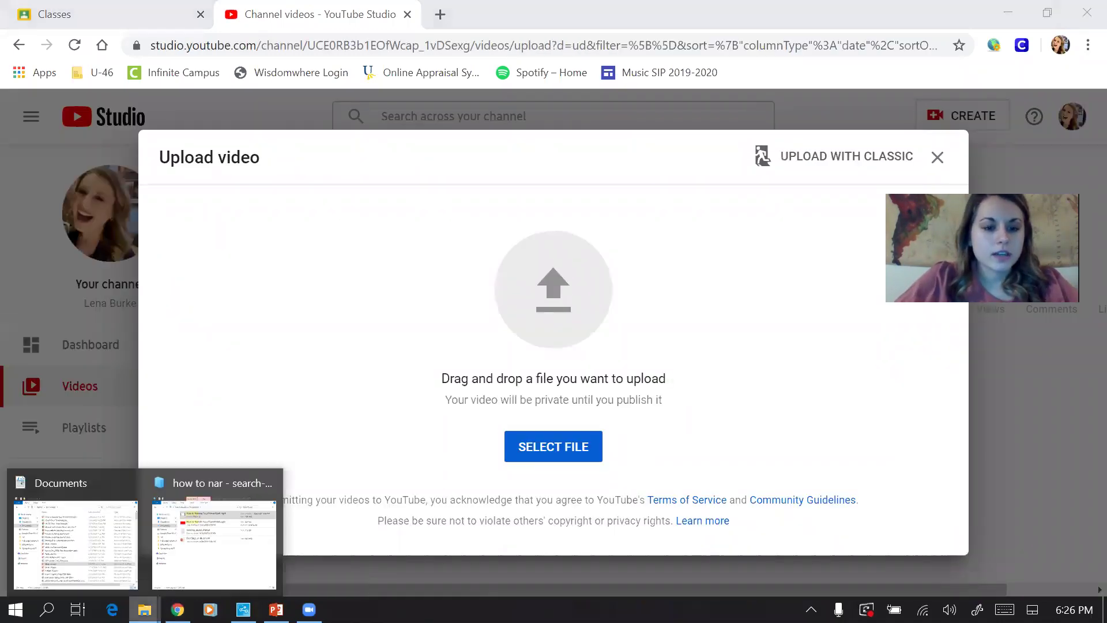
pyautogui.click(205, 565)
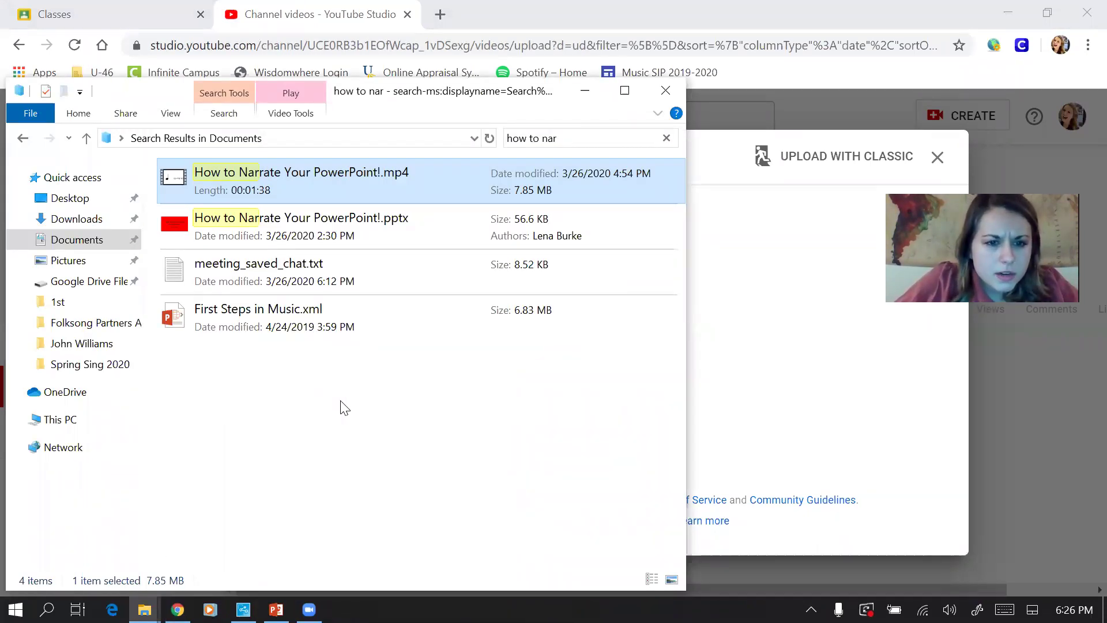
pyautogui.click(72, 240)
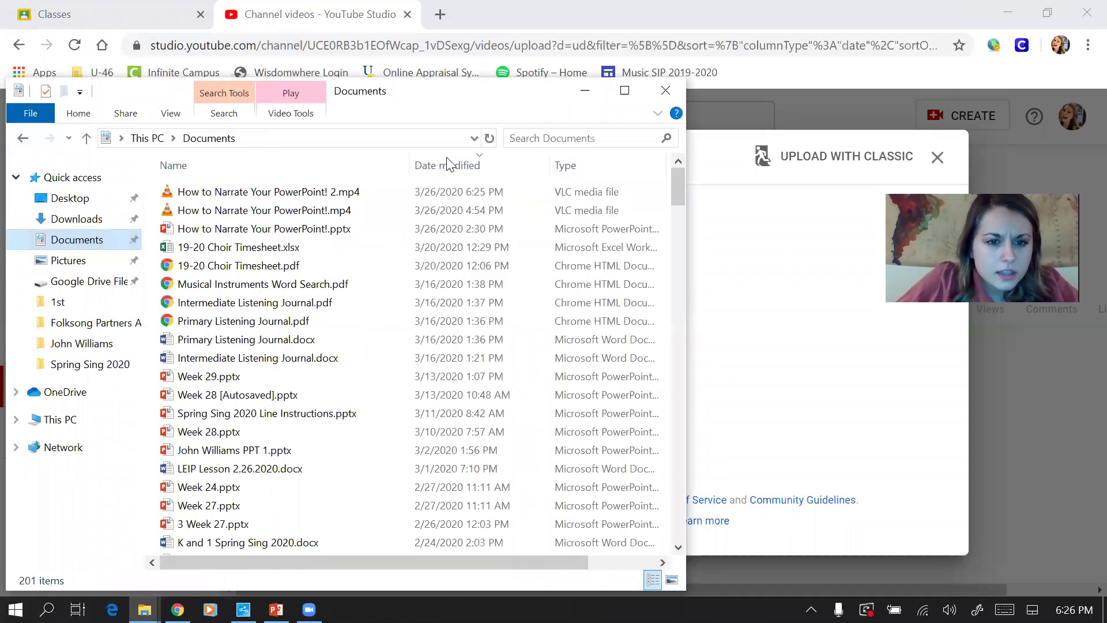
pyautogui.click(310, 194)
pyautogui.moveTo(317, 196); pyautogui.dragTo(793, 340)
pyautogui.moveTo(794, 339); pyautogui.dragTo(793, 339)
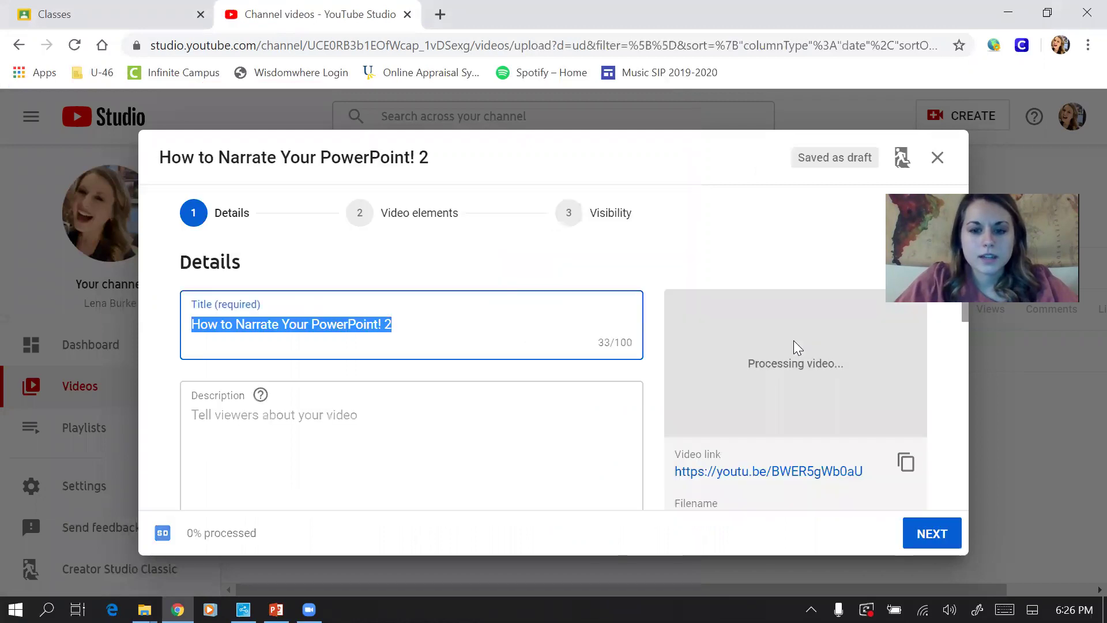
# Review the title, description and thumbnail settings in the uploaded video's details, keeping the title "How to Narrate Your PowerPoint! 2".
pyautogui.click(407, 326)
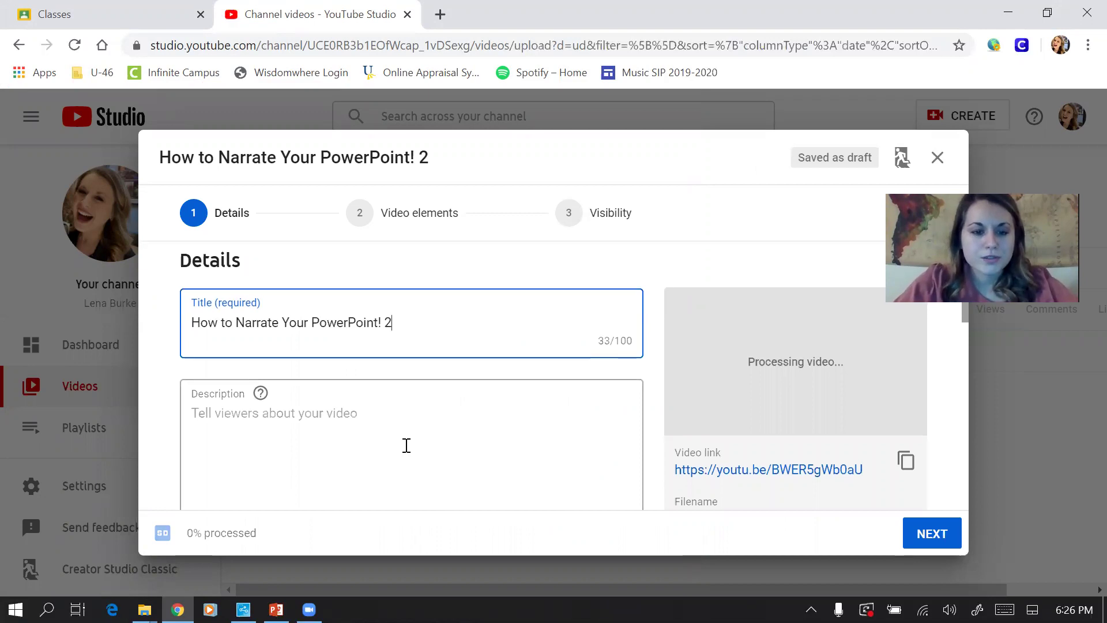
pyautogui.scroll(-1, 406, 445)
pyautogui.scroll(-1, 406, 445)
pyautogui.scroll(1, 406, 445)
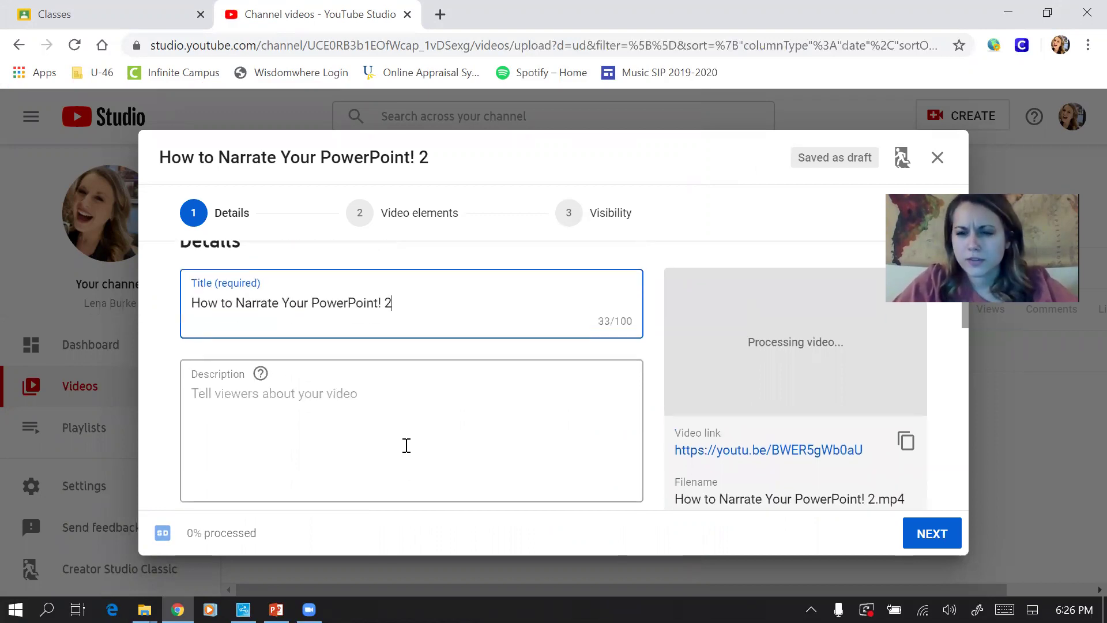
pyautogui.scroll(-1, 407, 445)
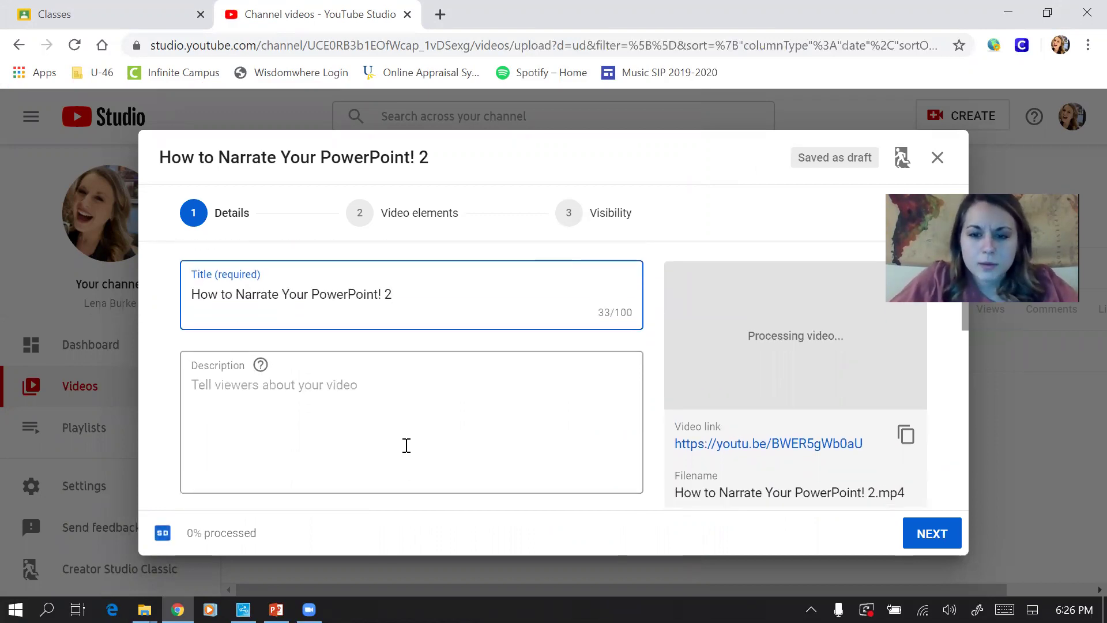
pyautogui.scroll(-6, 407, 445)
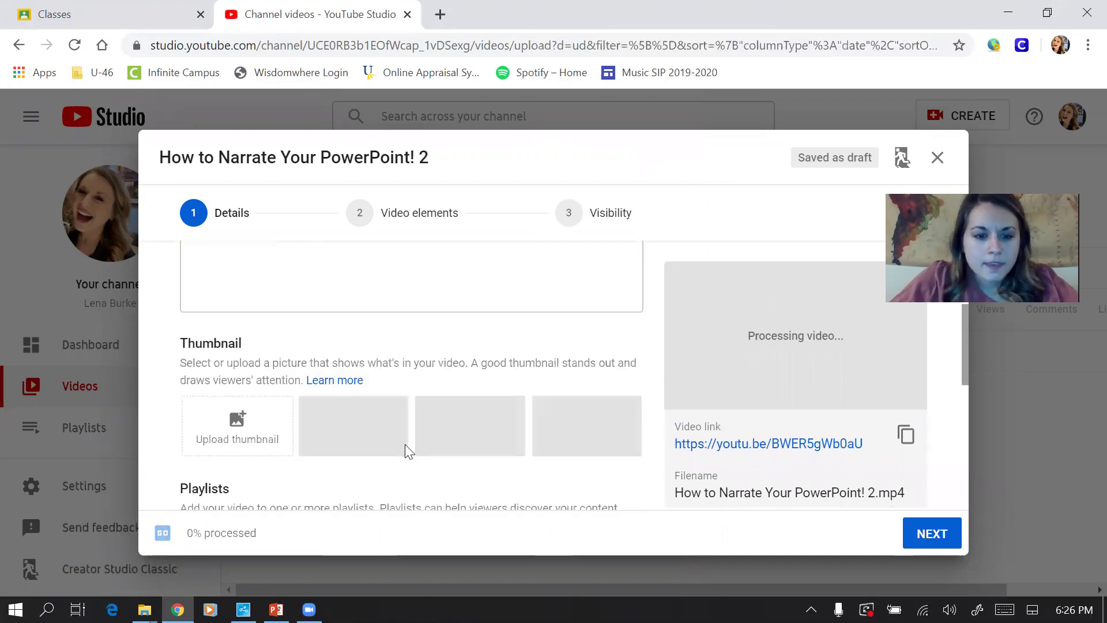
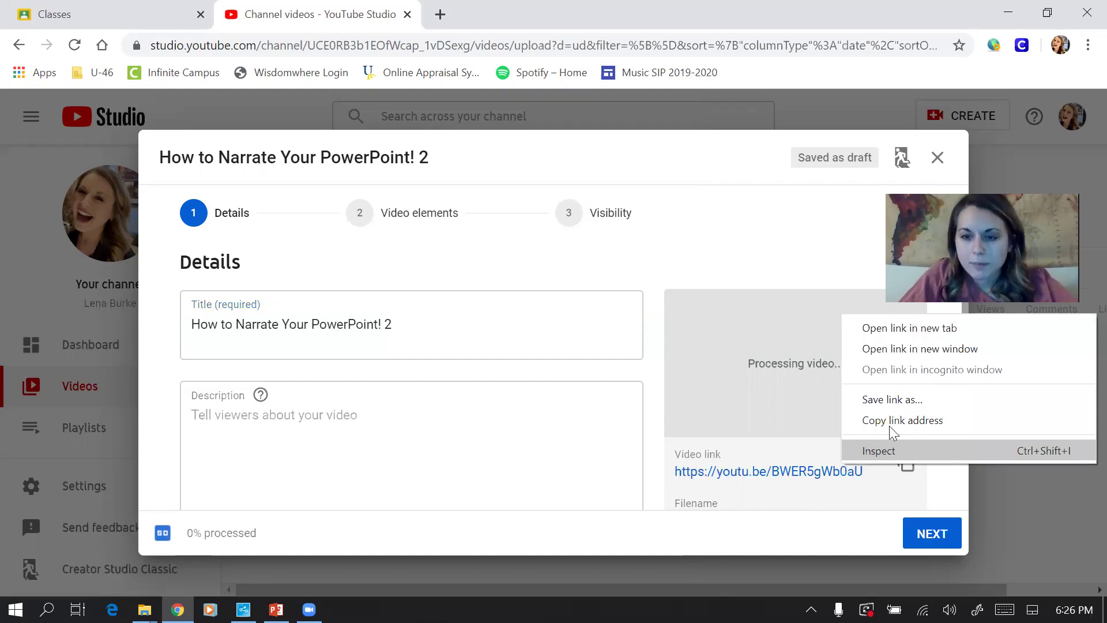
# Switch to Google Classroom and start an announcement in the 19-20 K MUSIC class with 27 students.
pyautogui.click(106, 30)
pyautogui.click(106, 27)
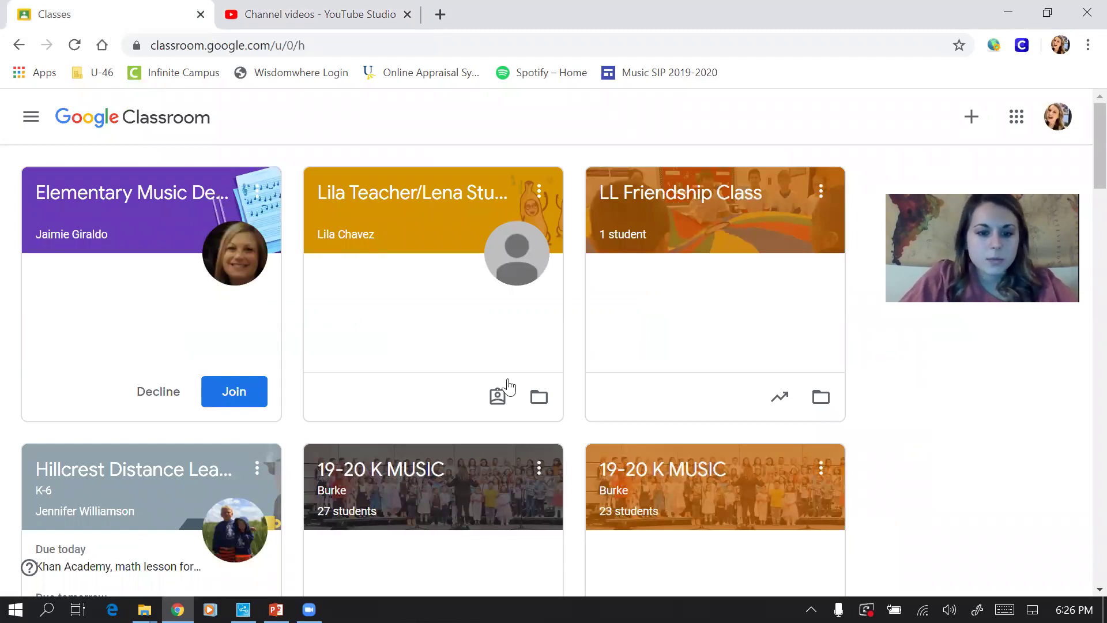
pyautogui.click(410, 500)
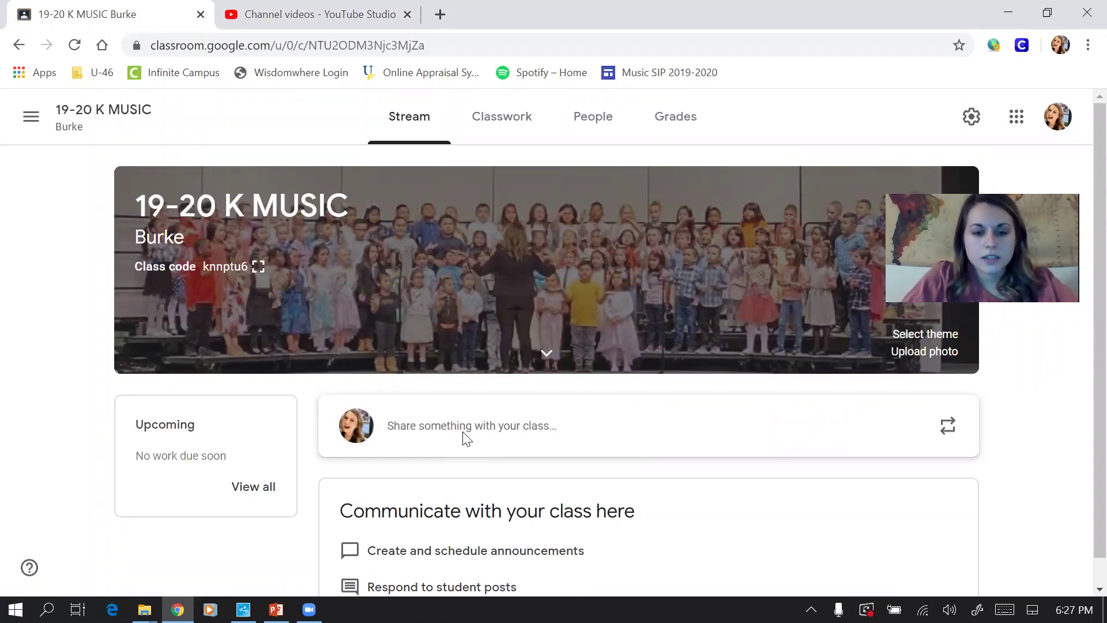
pyautogui.click(453, 521)
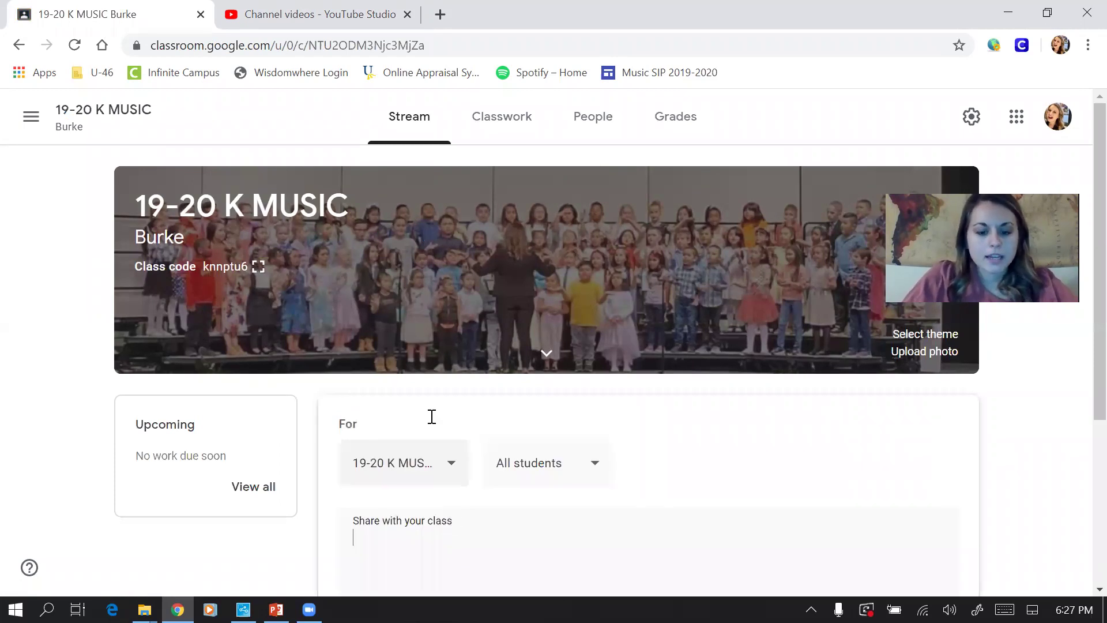
pyautogui.scroll(-3, 432, 416)
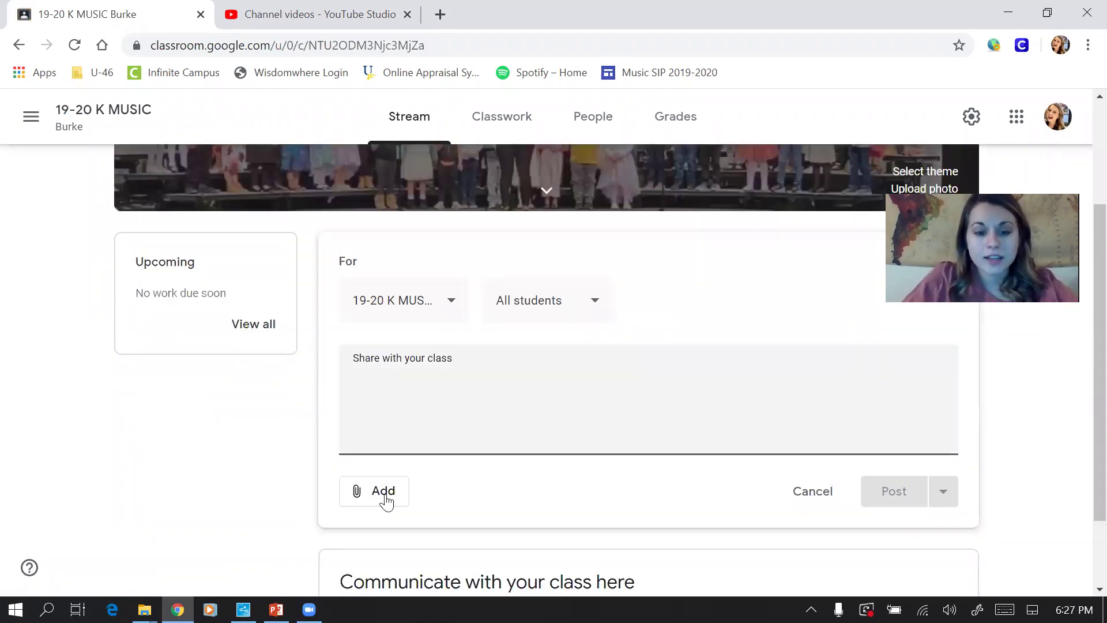
pyautogui.click(385, 500)
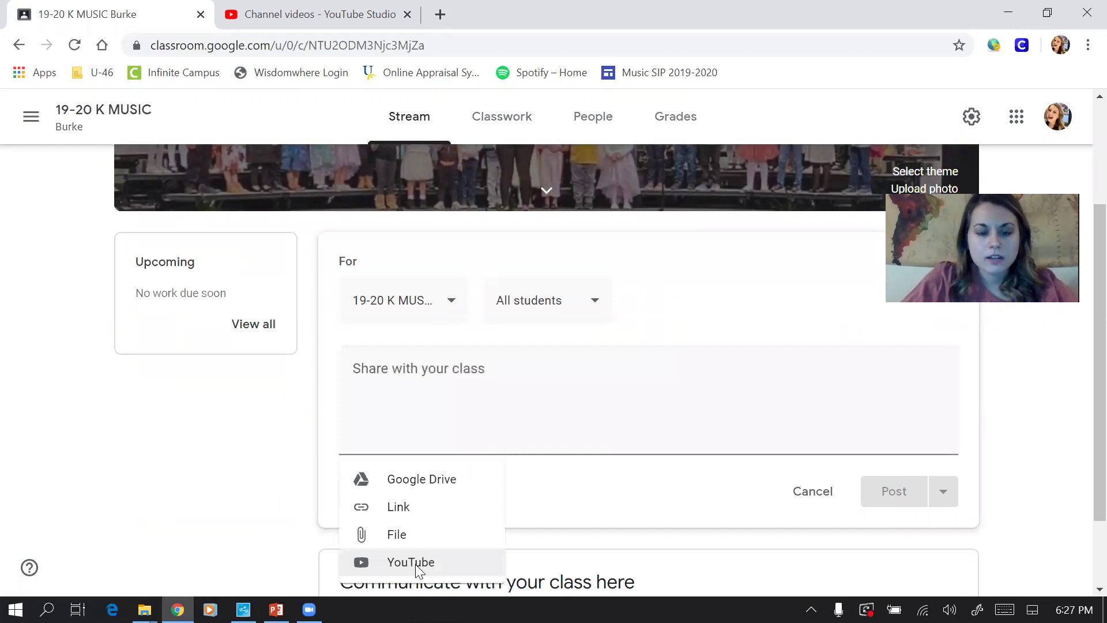
pyautogui.click(415, 565)
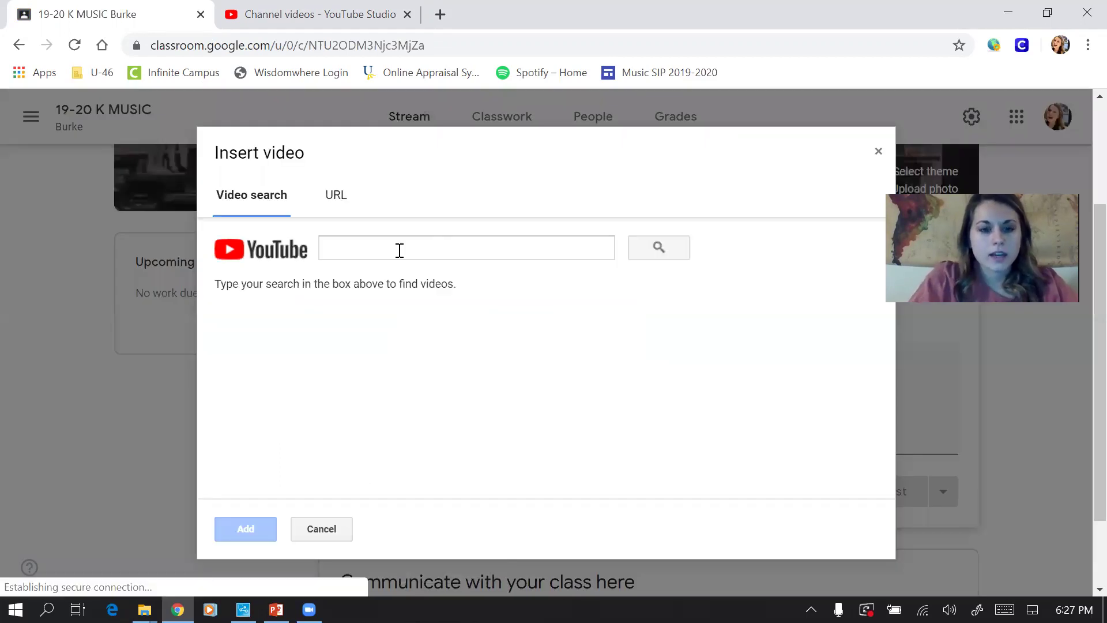
pyautogui.click(399, 250)
pyautogui.write('https://youtu.be/BWER5gWb0aU')
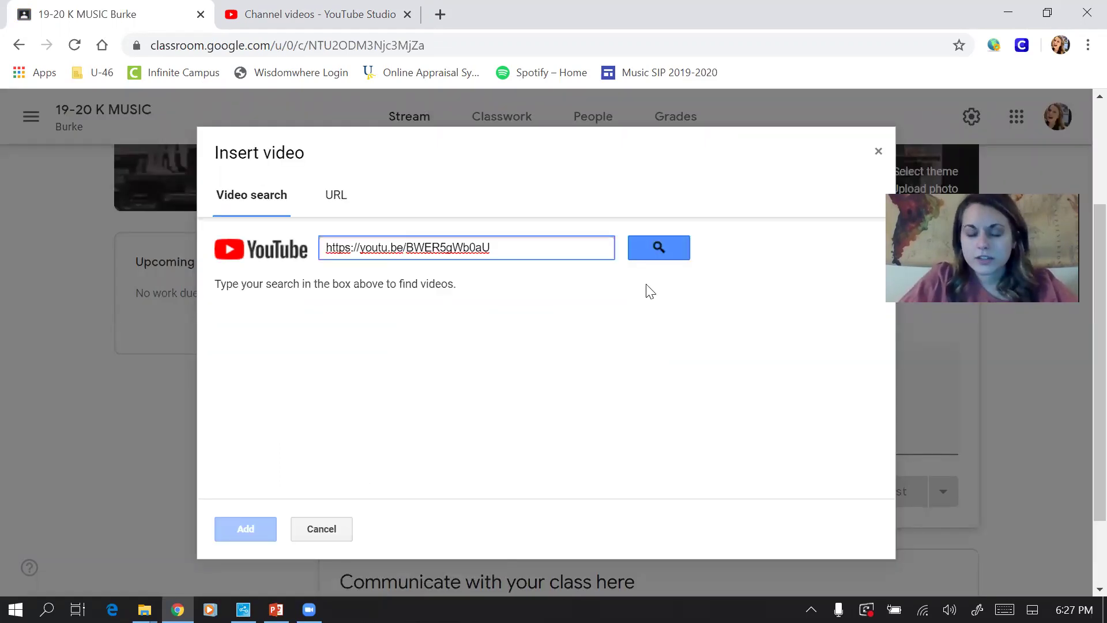
pyautogui.click(658, 253)
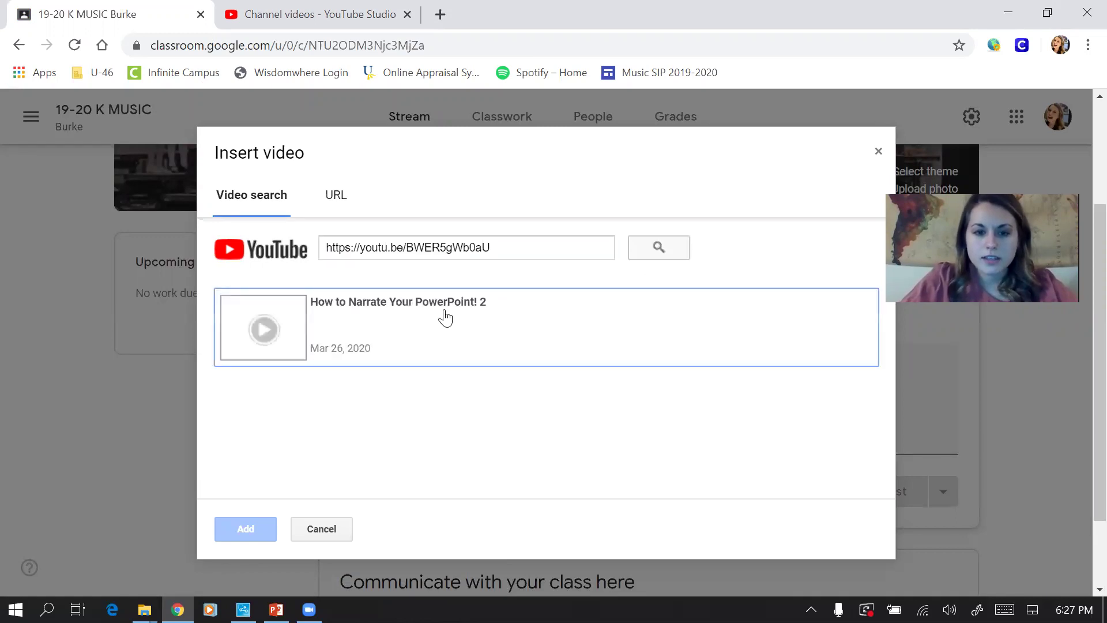
pyautogui.click(387, 337)
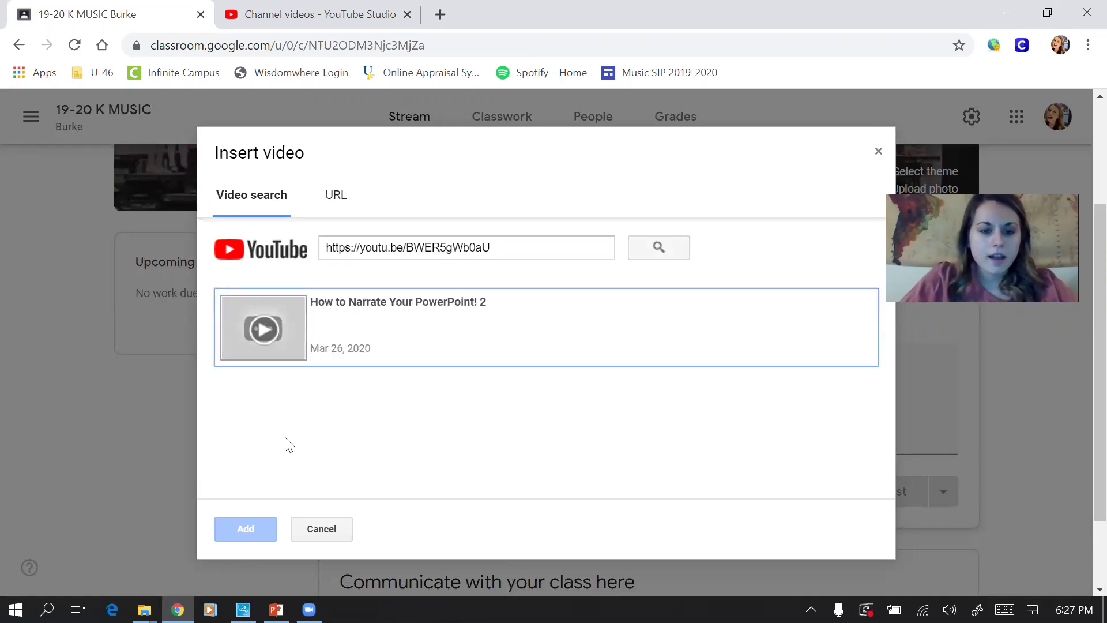
pyautogui.click(245, 529)
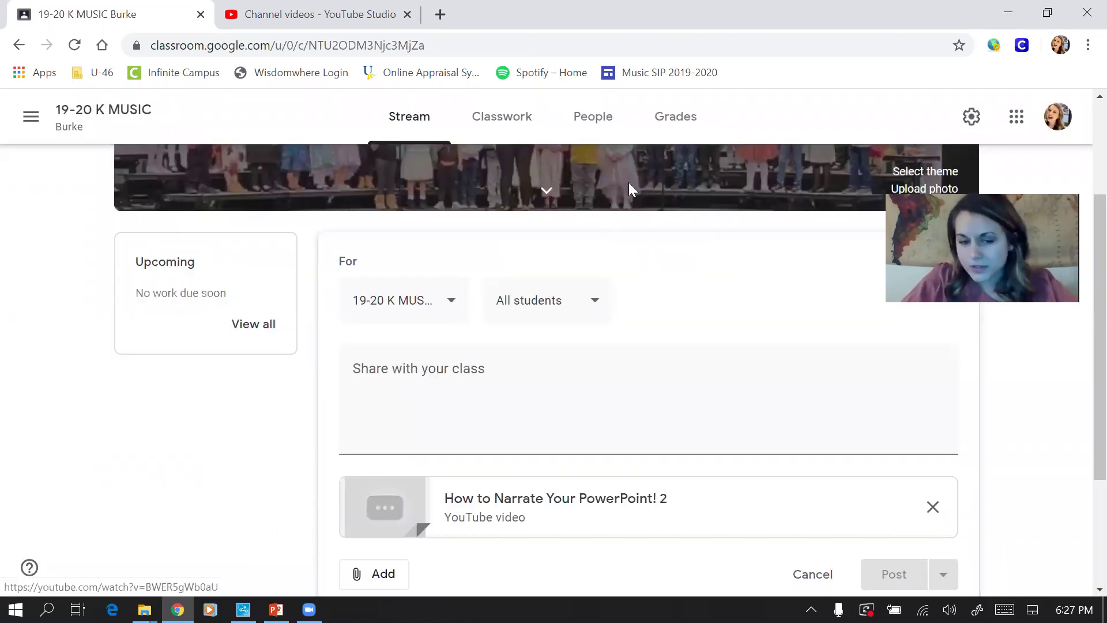
# Enter "Hey everybody!" as the message text of the class announcement.
pyautogui.click(503, 393)
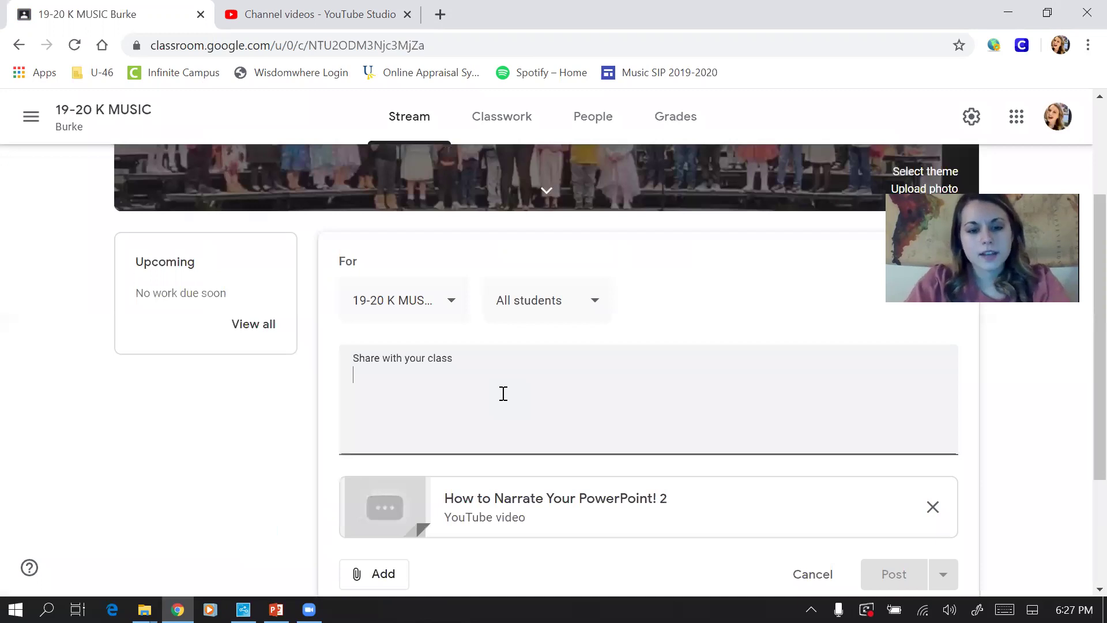
pyautogui.write('Hey everybody!')
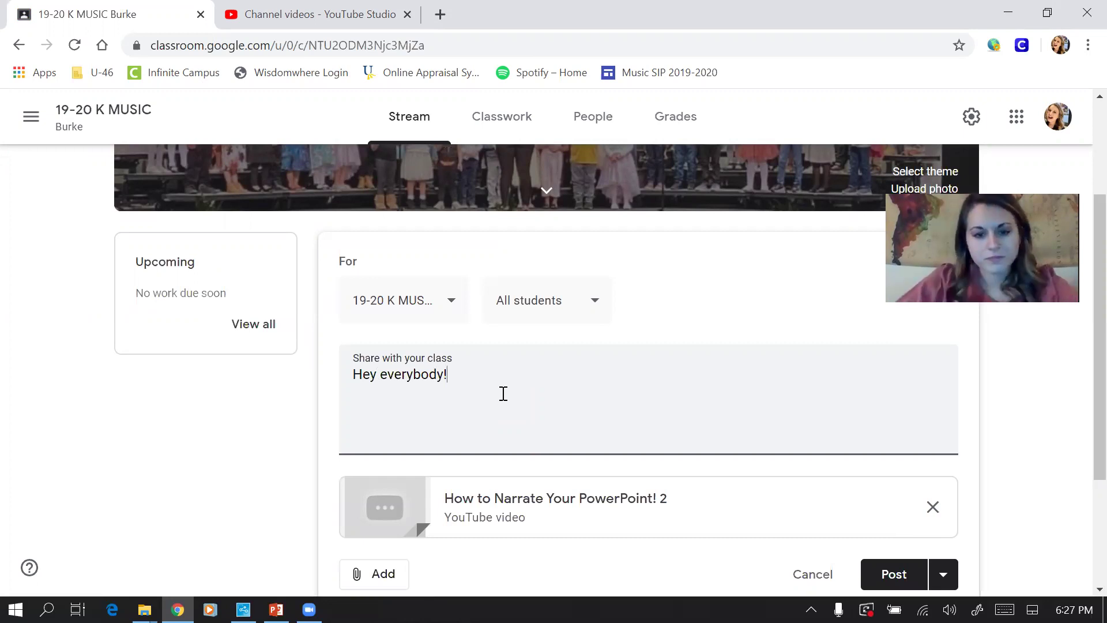